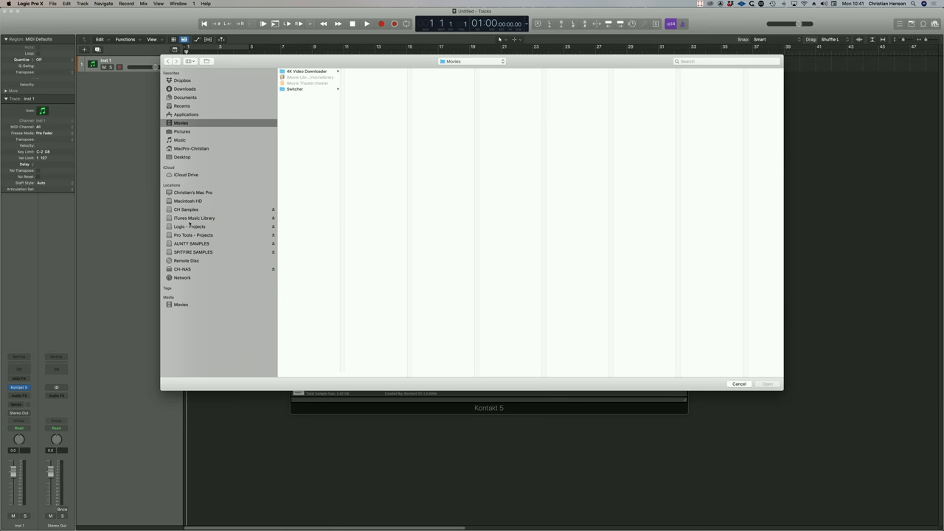
# Browse to the Miles Morales trailer and open it as the project movie.
pyautogui.click(192, 226)
pyautogui.click(306, 137)
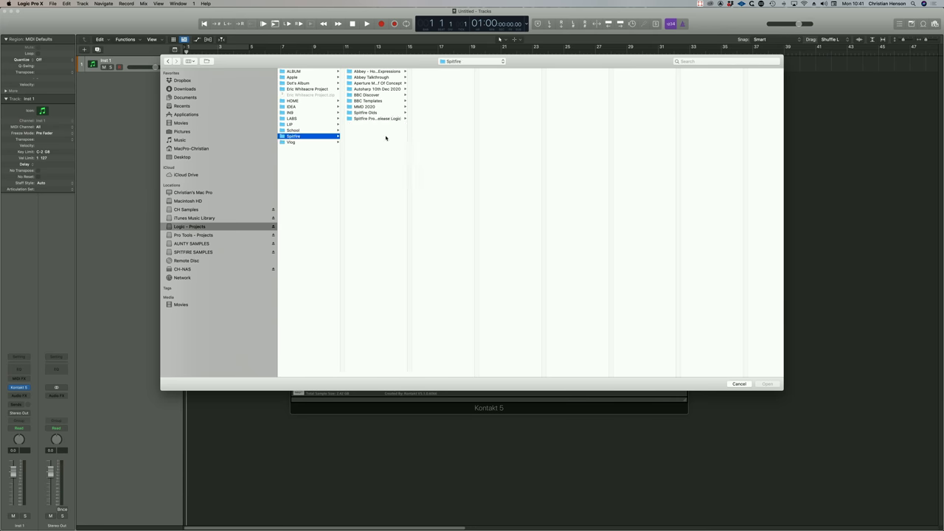
pyautogui.click(376, 120)
pyautogui.click(443, 172)
pyautogui.doubleClick(444, 173)
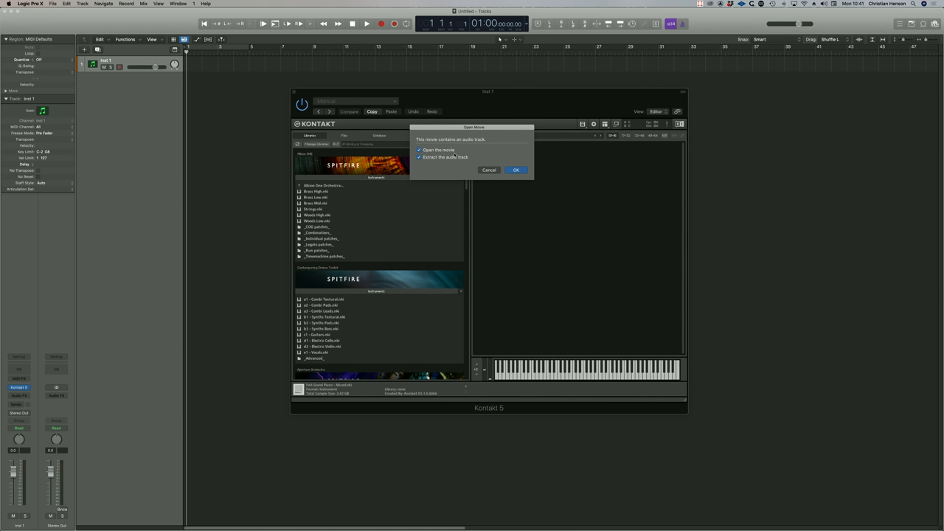
# Extract the trailer's audio, accept the sample-rate alert, and mute that audio track.
pyautogui.click(517, 171)
pyautogui.click(517, 168)
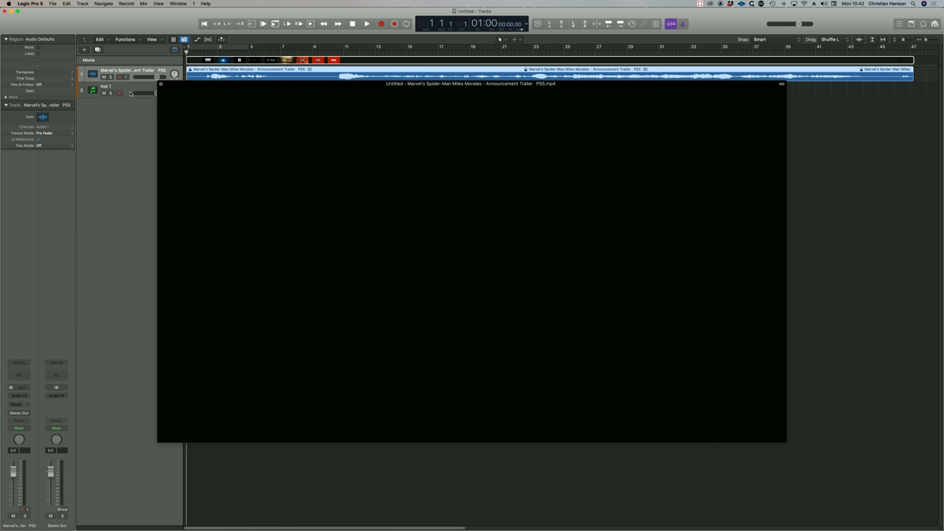
pyautogui.click(104, 77)
pyautogui.moveTo(295, 89); pyautogui.dragTo(335, 156)
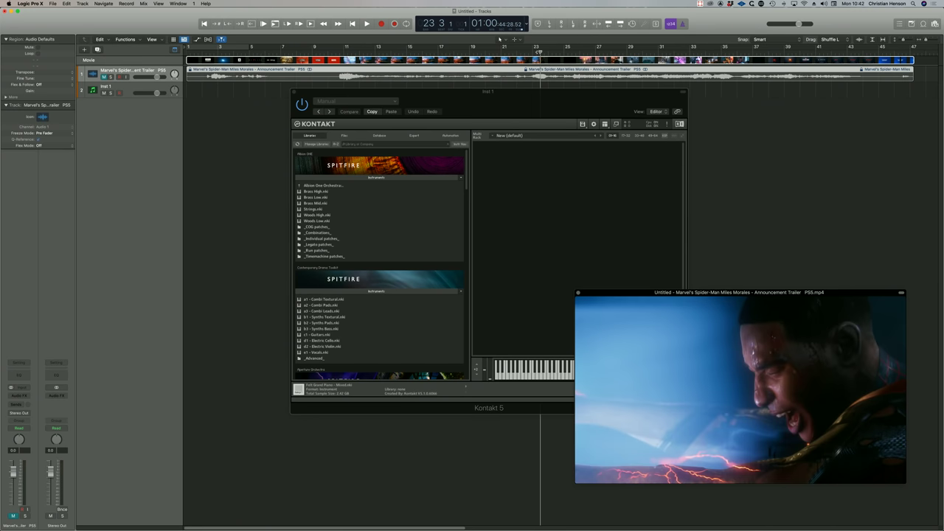
# Select the Inst 1 track to load Albion ONE Strings into its Kontakt.
pyautogui.click(138, 88)
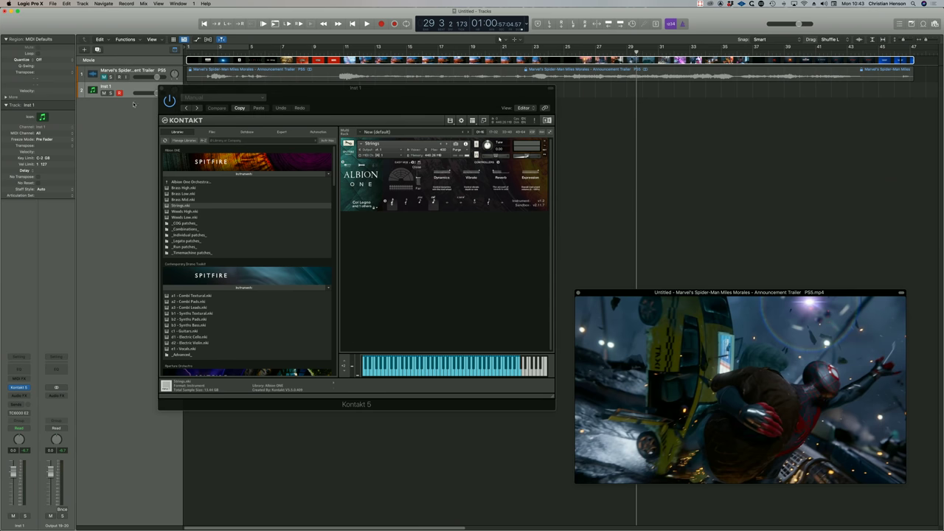
# Add a new tempo event positioned at bar 5 in the Tempo List.
pyautogui.click(128, 75)
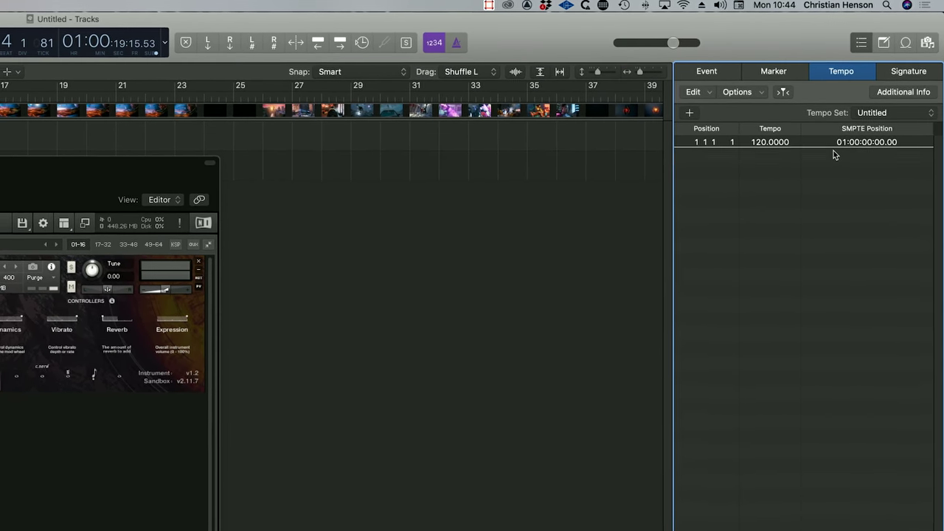
pyautogui.click(671, 122)
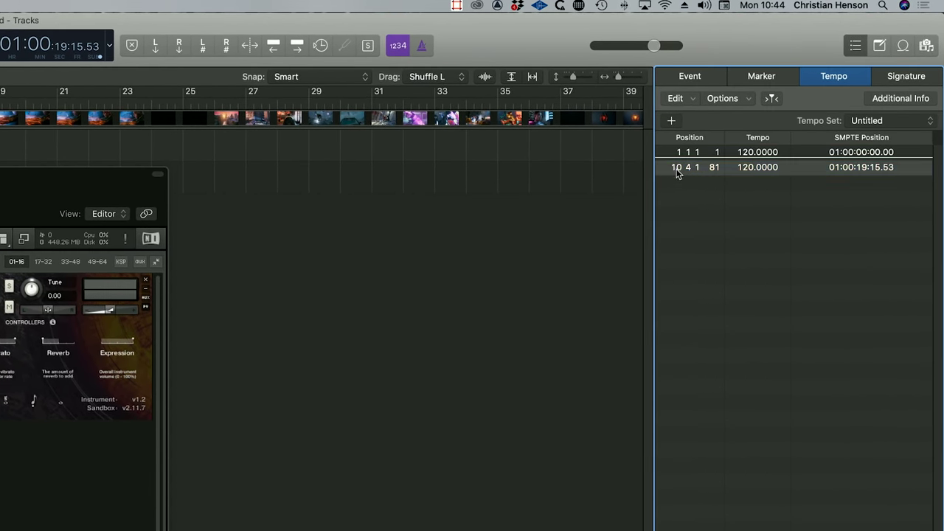
pyautogui.doubleClick(675, 169)
pyautogui.write('5')
pyautogui.press('Return')
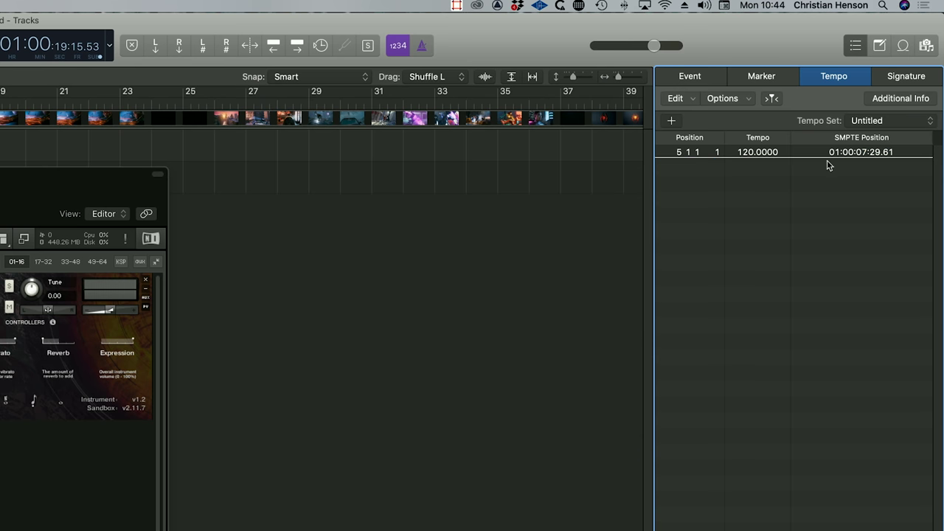
# Lock the bar 5 tempo event to SMPTE position 01:00:19:15.
pyautogui.click(811, 159)
pyautogui.click(799, 201)
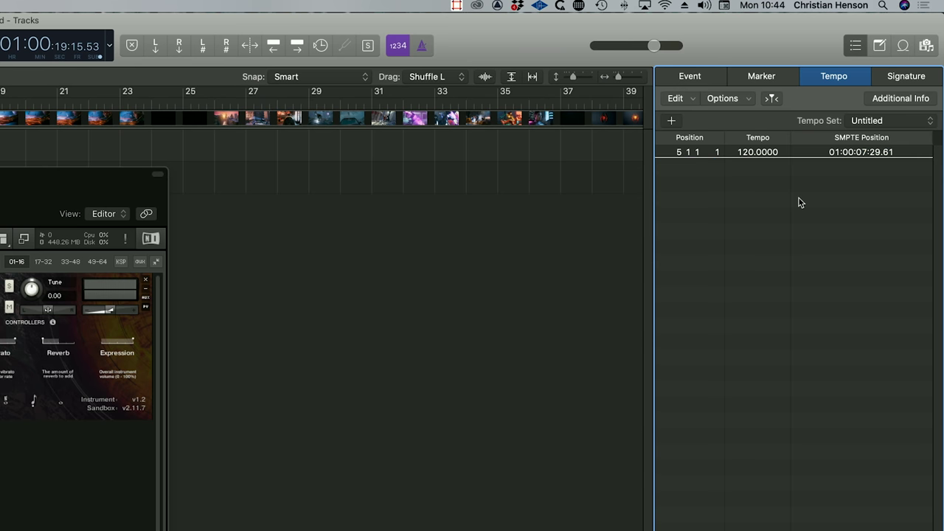
pyautogui.doubleClick(838, 153)
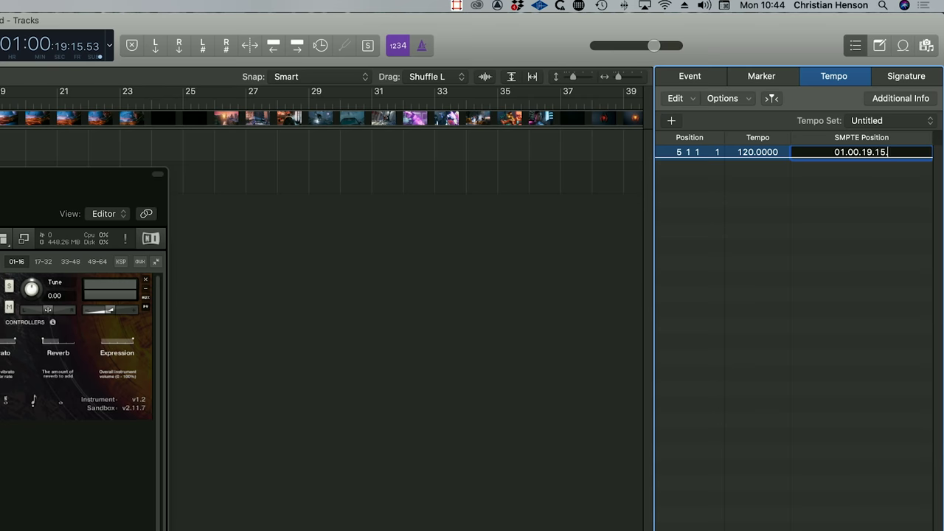
pyautogui.write('01.00.19.15')
pyautogui.press('Return')
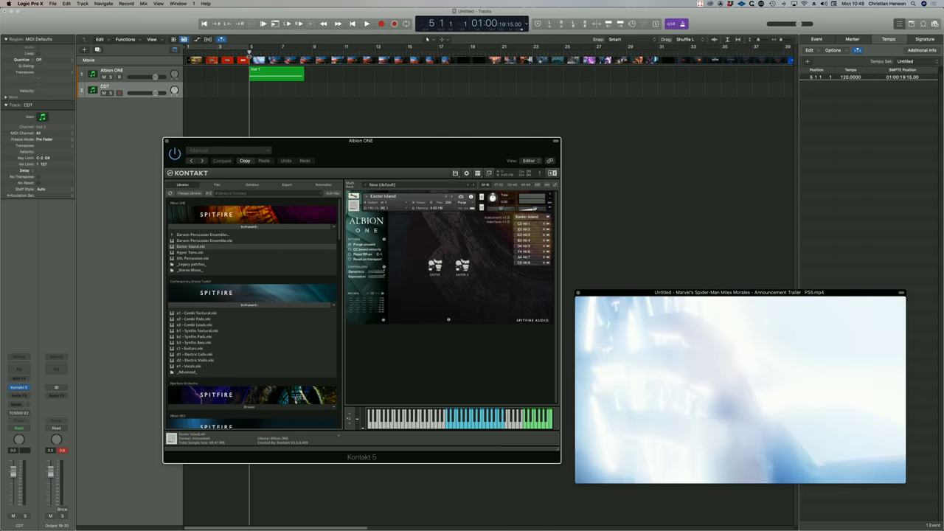
# Load the a1 - Combi Textural patch into Kontakt on the CDT track.
pyautogui.click(426, 39)
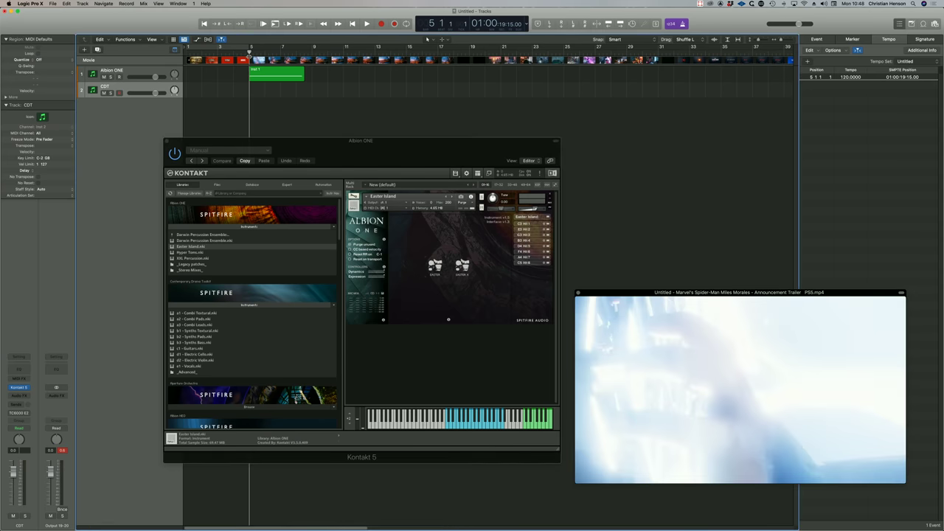
pyautogui.click(195, 314)
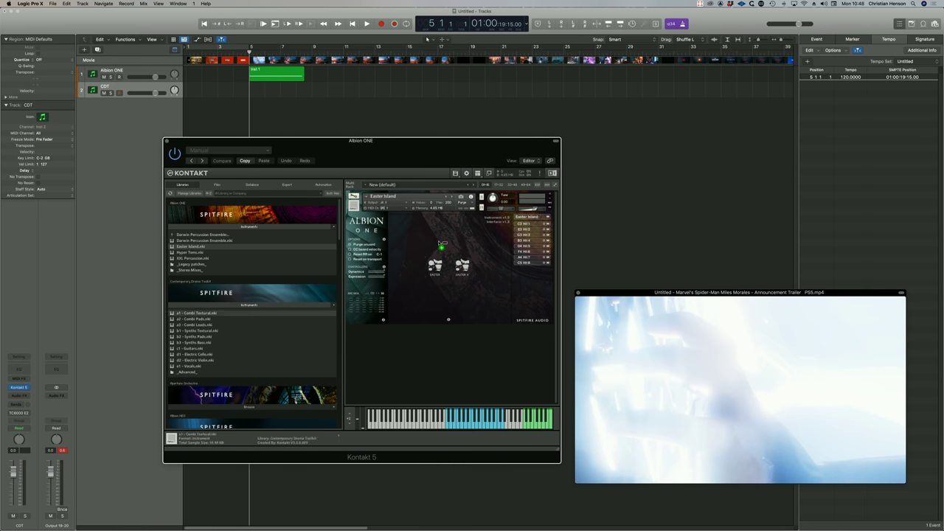
pyautogui.moveTo(440, 244); pyautogui.dragTo(435, 242)
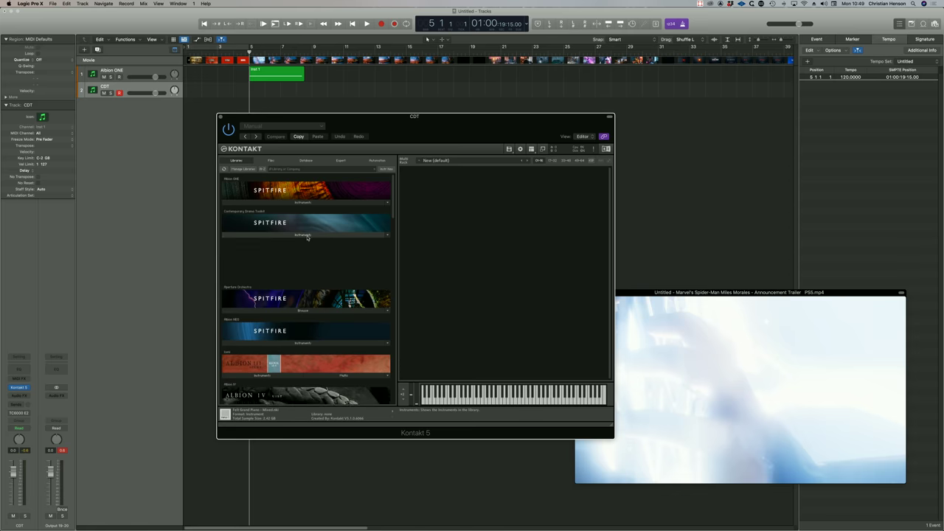
pyautogui.scroll(-3, 308, 238)
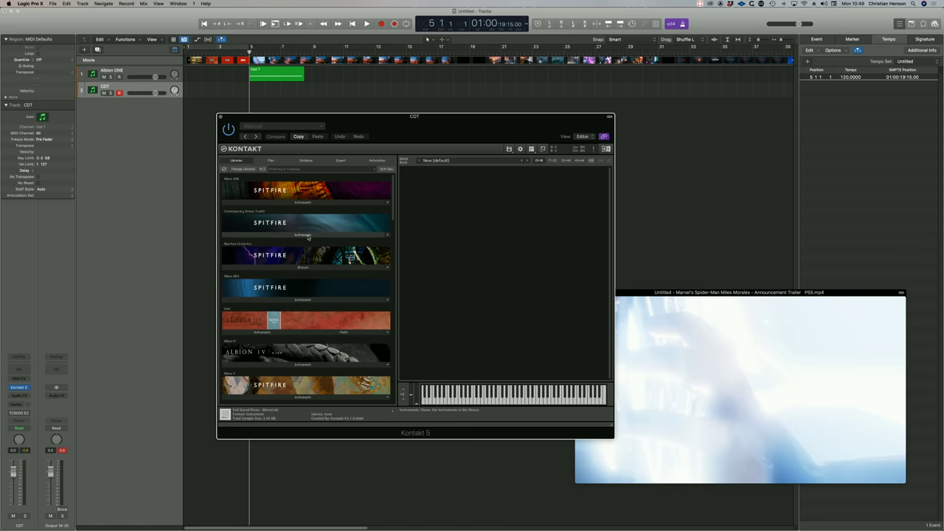
pyautogui.click(307, 236)
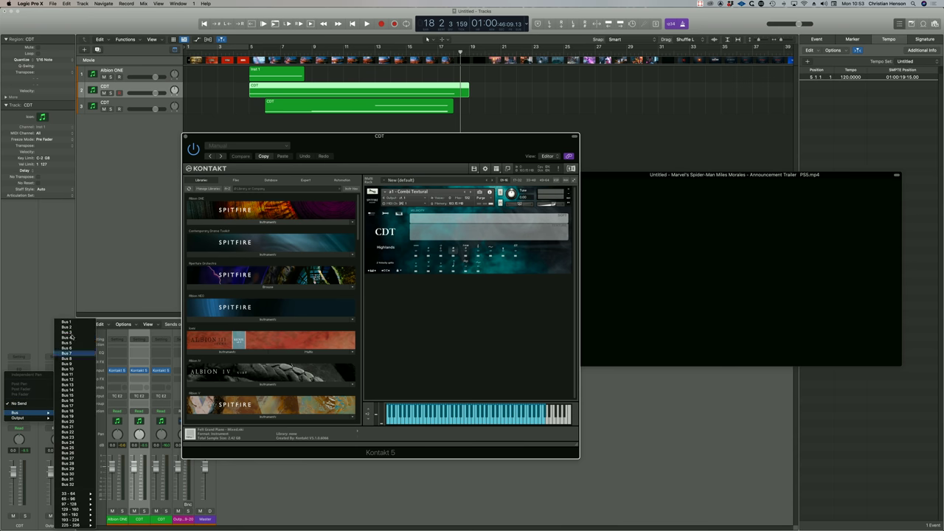
# Send the CDT track to Bus 1 and route Aux 1 to Output 23-24.
pyautogui.click(70, 323)
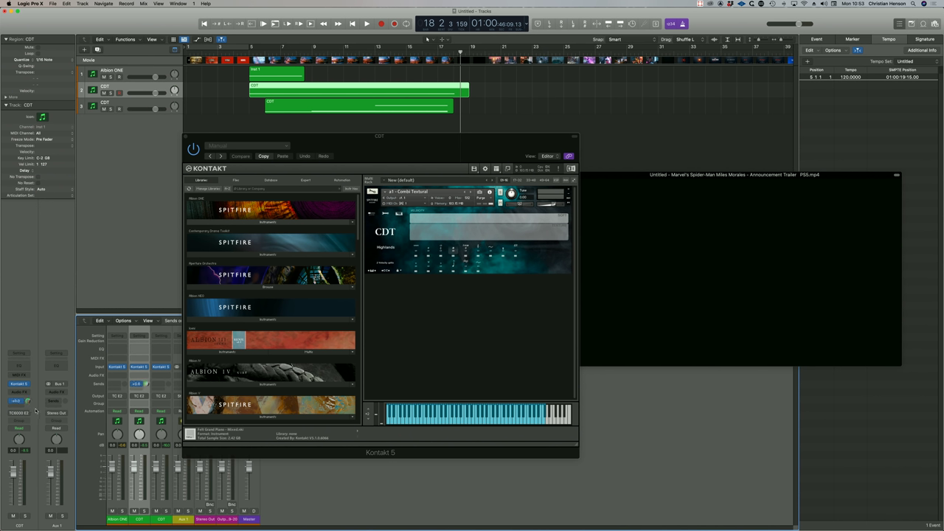
pyautogui.moveTo(256, 137); pyautogui.dragTo(144, 39)
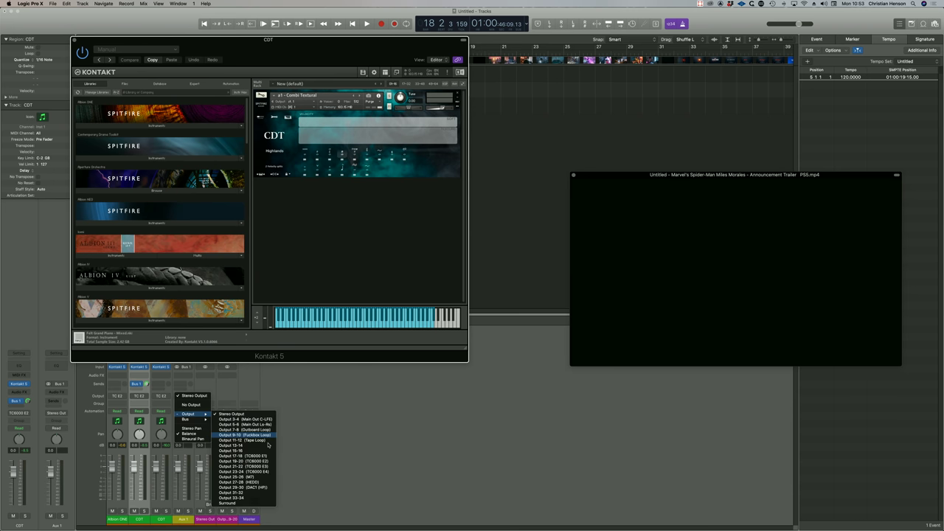
pyautogui.click(263, 472)
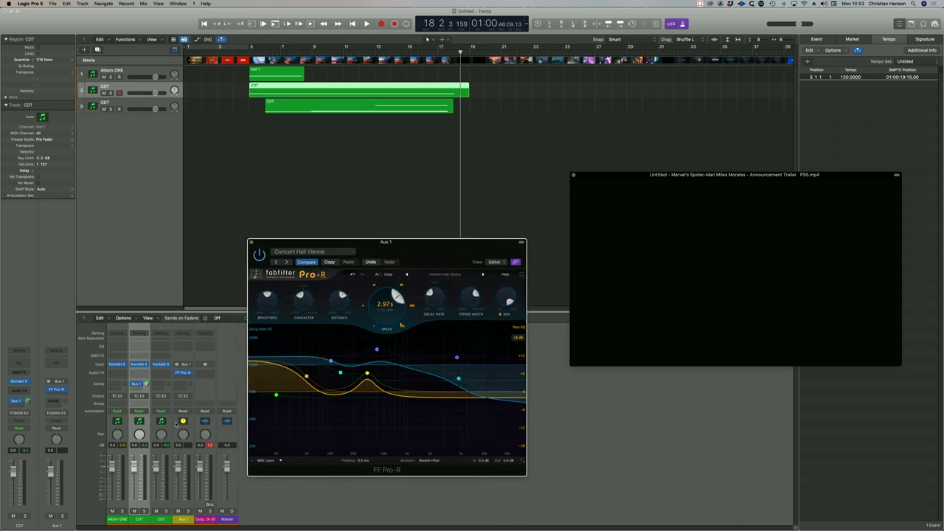
pyautogui.click(163, 373)
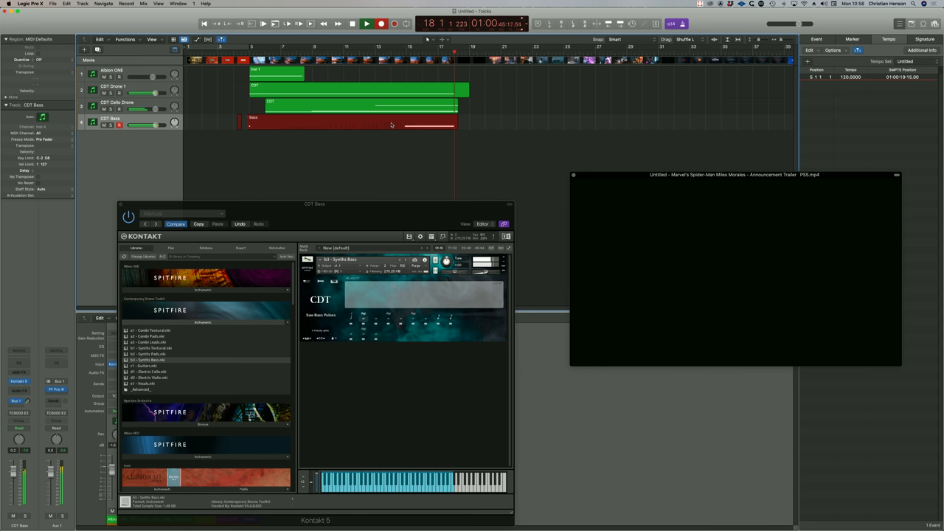
# Stop recording and open the CDT Bass region in the Piano Roll, zoomed to fit.
pyautogui.press('space')
pyautogui.press('space')
pyautogui.moveTo(250, 212); pyautogui.dragTo(532, 162)
pyautogui.click(251, 128)
pyautogui.doubleClick(249, 124)
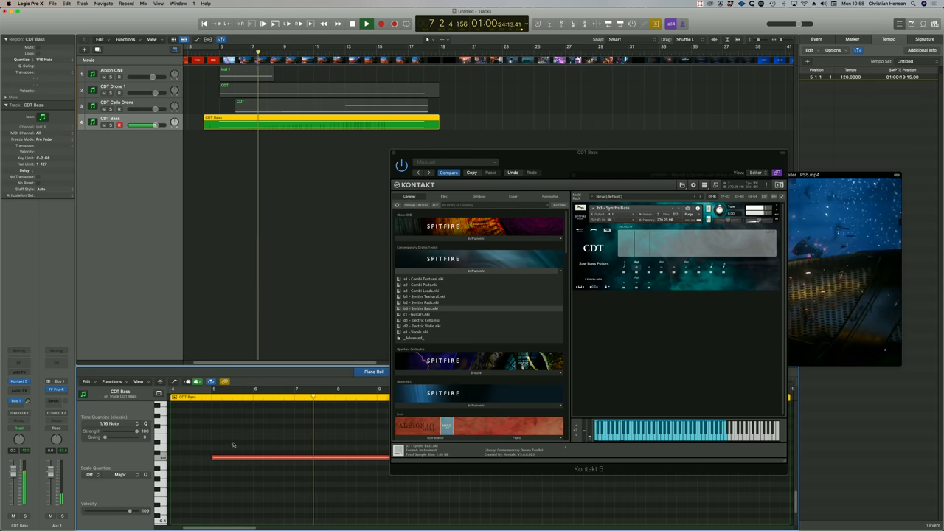
pyautogui.press('super+Left')
pyautogui.press('super+Left')
pyautogui.press('super+Left')
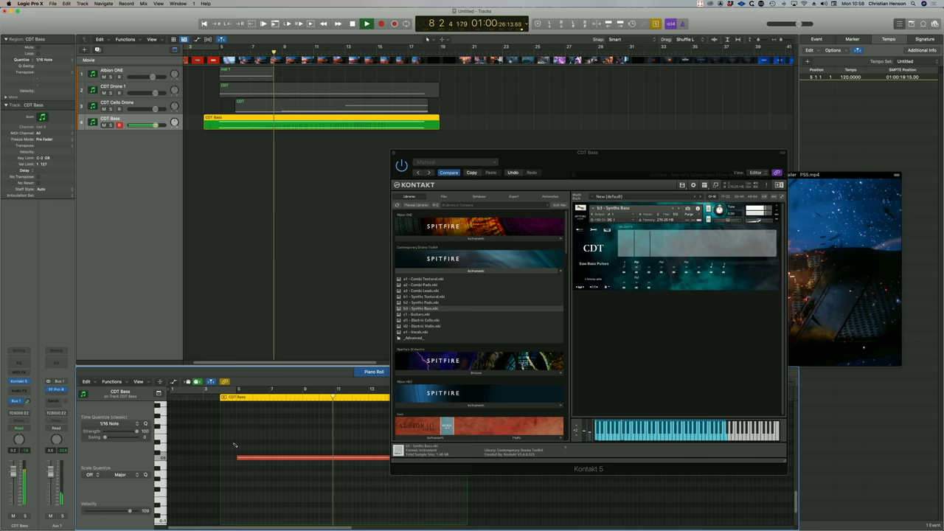
pyautogui.scroll(-2, 233, 444)
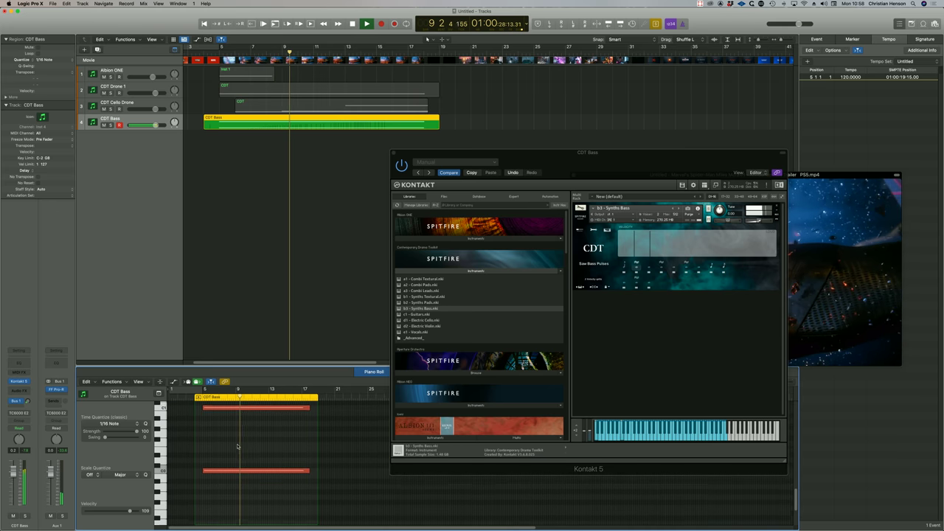
pyautogui.moveTo(461, 152); pyautogui.dragTo(168, 31)
# Lower the bottom note's velocity from 109 to 81 with the Velocity tool.
pyautogui.click(442, 381)
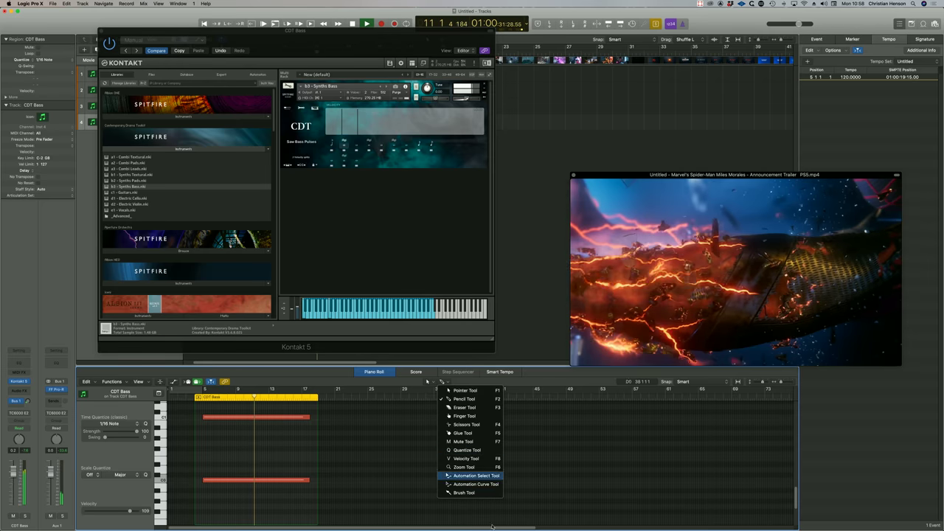
pyautogui.click(454, 452)
pyautogui.moveTo(255, 480); pyautogui.dragTo(255, 522)
pyautogui.press('space')
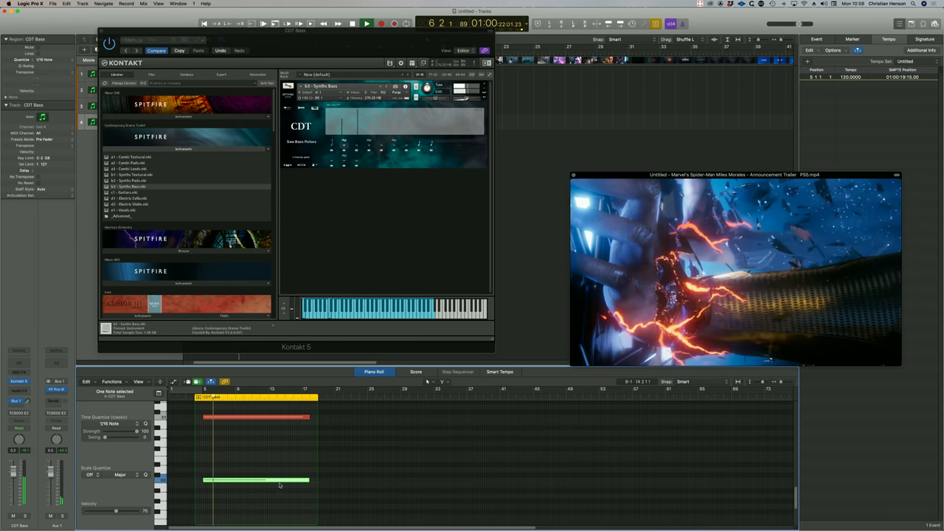
pyautogui.moveTo(122, 32); pyautogui.dragTo(278, 59)
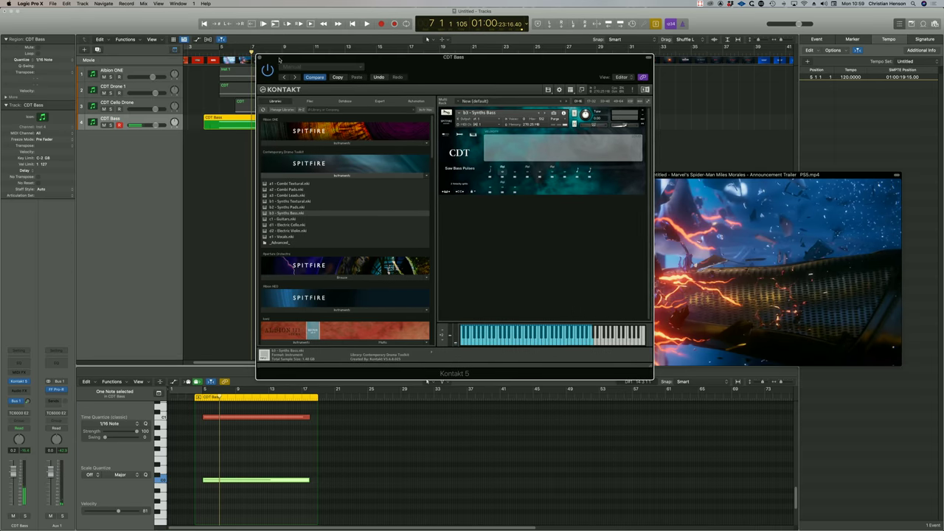
pyautogui.click(30, 391)
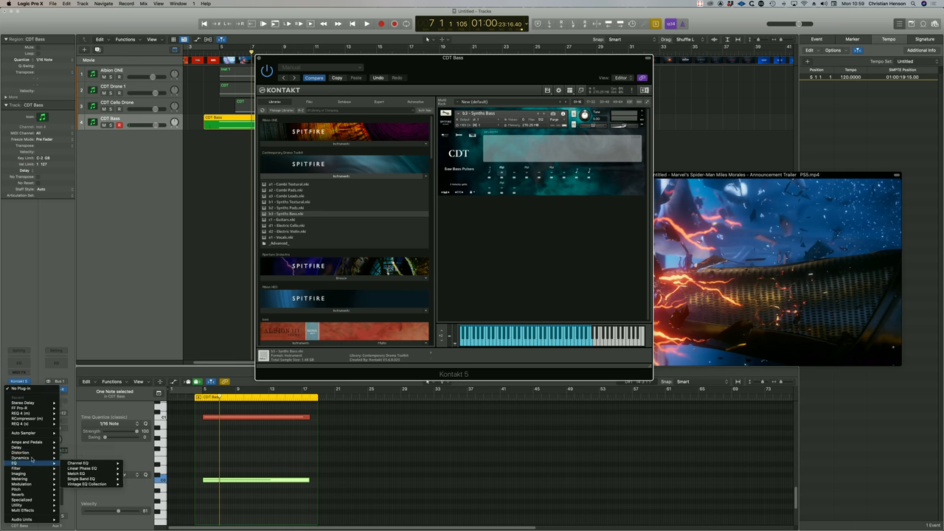
# Insert Stereo Distortion on CDT Bass and automate Drive up to 24 dB and Output down to -28.5 dB.
pyautogui.moveTo(33, 451)
pyautogui.moveTo(87, 452)
pyautogui.click(122, 462)
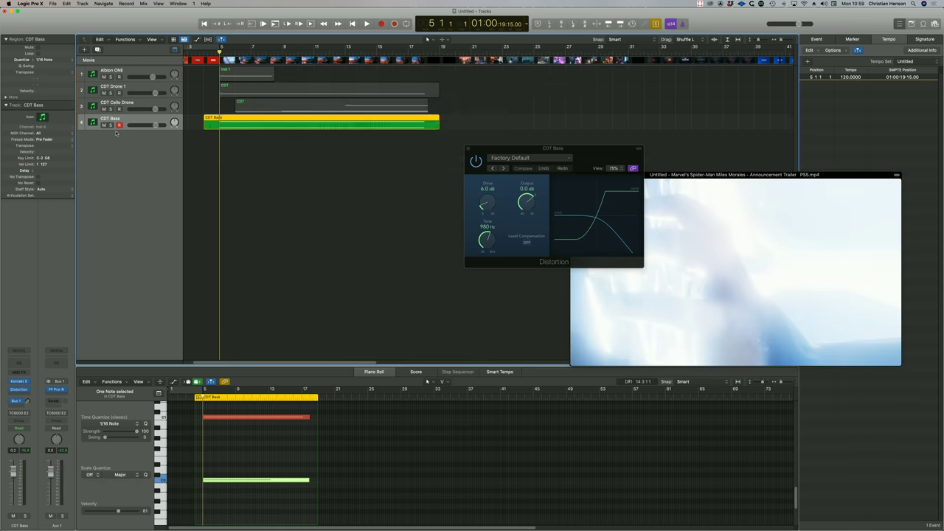
pyautogui.press('a')
pyautogui.click(137, 198)
pyautogui.click(193, 251)
pyautogui.moveTo(424, 185); pyautogui.dragTo(424, 169)
pyautogui.press('space')
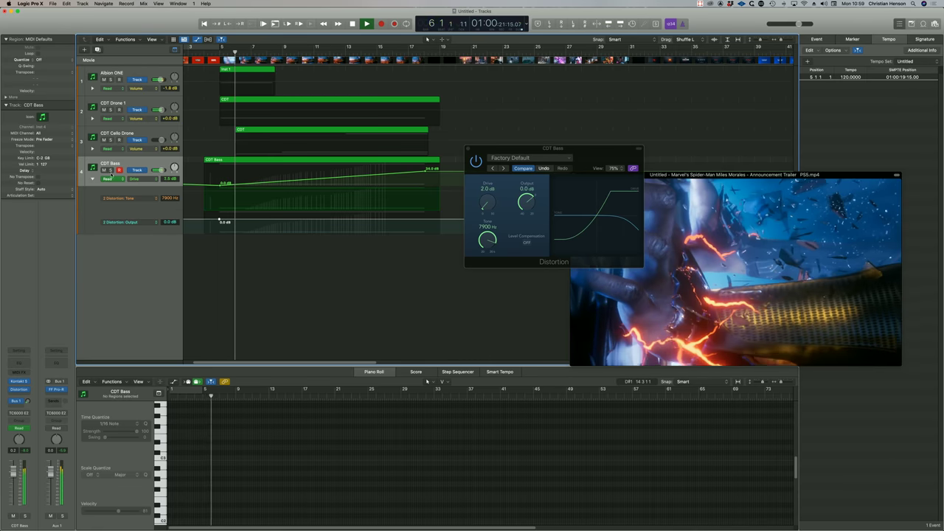
pyautogui.press('s')
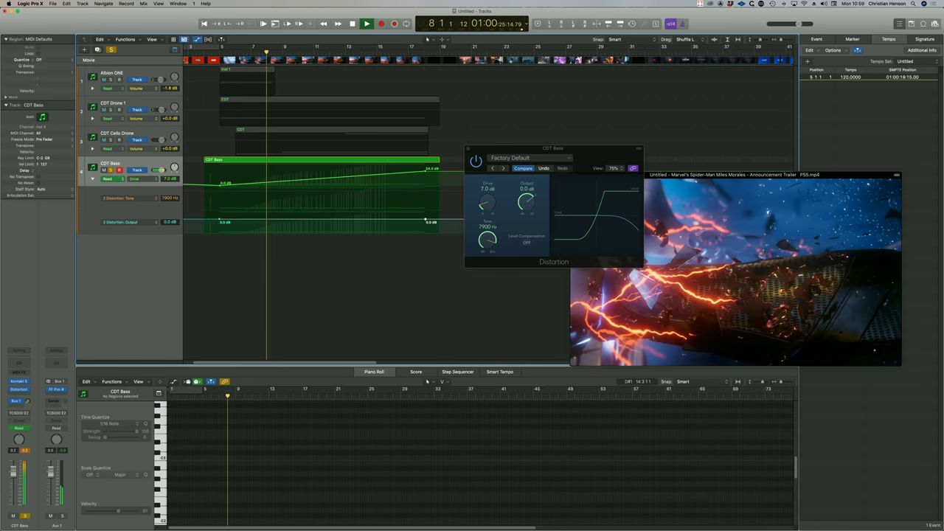
pyautogui.moveTo(425, 219); pyautogui.dragTo(425, 233)
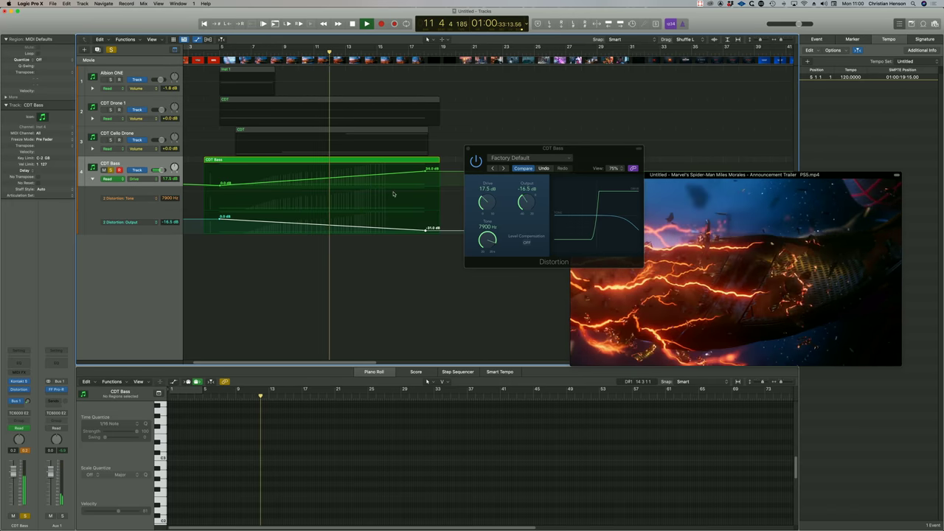
# Ramp Tone from 7900 Hz to 20000, raise Drive, and lower Output to -25 dB at the end.
pyautogui.click(393, 193)
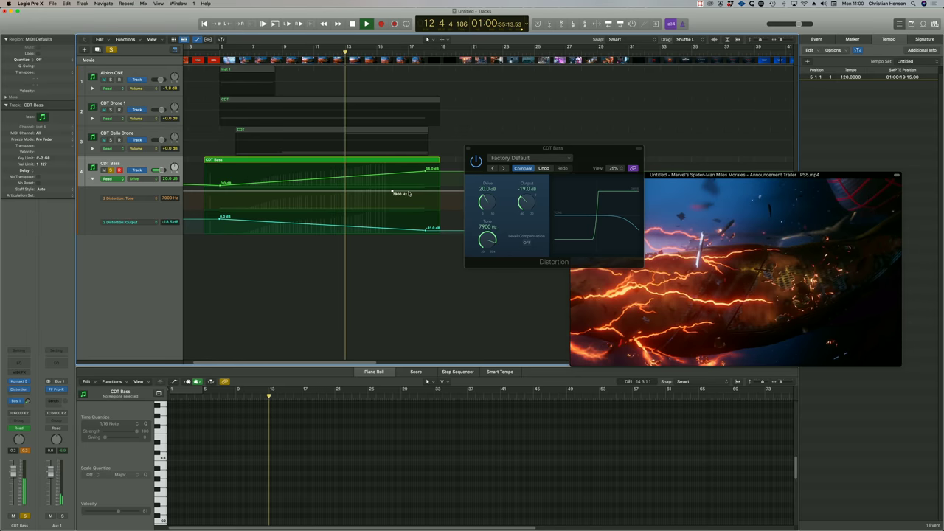
pyautogui.moveTo(424, 192); pyautogui.dragTo(424, 189)
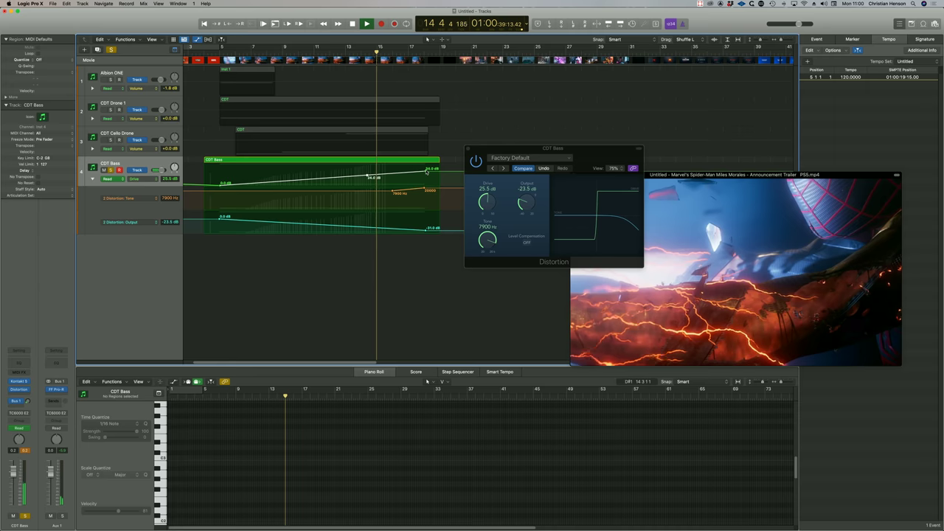
pyautogui.moveTo(425, 169); pyautogui.dragTo(425, 166)
pyautogui.moveTo(427, 228); pyautogui.dragTo(427, 230)
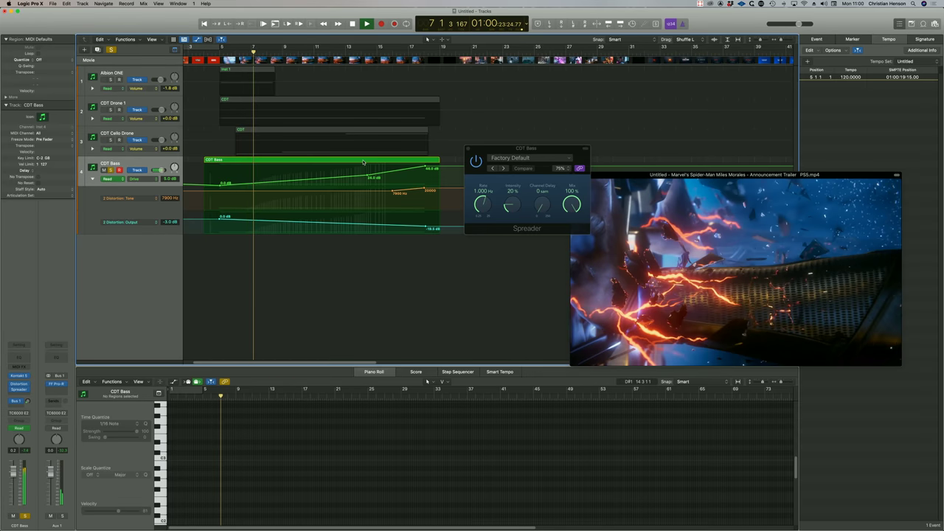
# Reduce the Spreader intensity slightly and dip the Tone automation down to 150 Hz.
pyautogui.moveTo(511, 207); pyautogui.dragTo(505, 207)
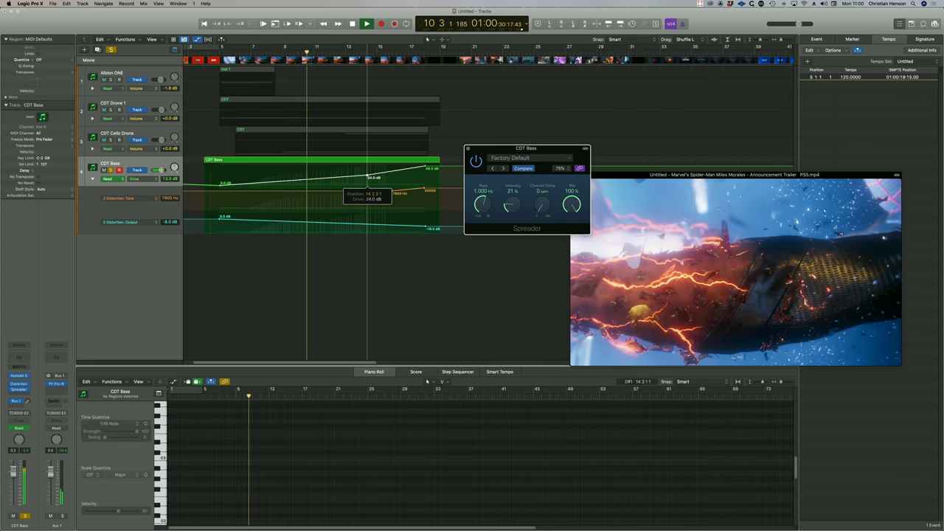
pyautogui.click(370, 178)
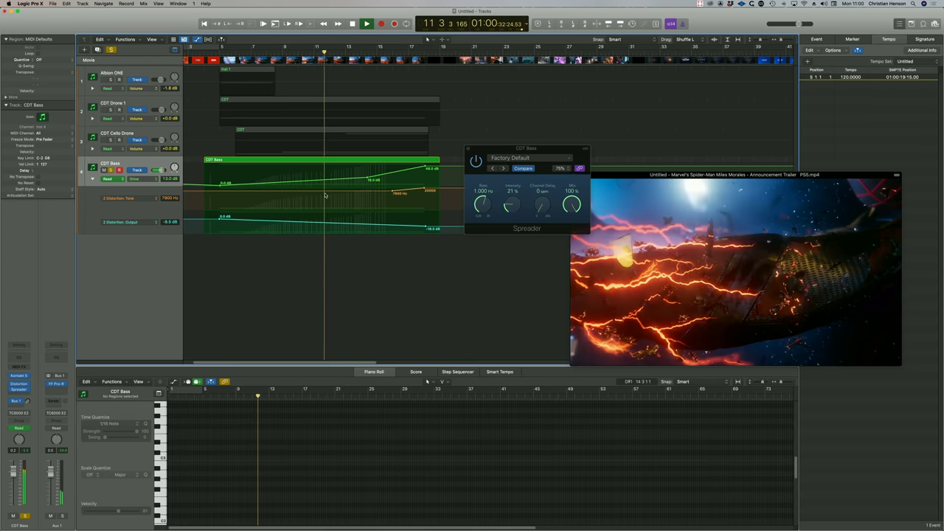
pyautogui.moveTo(220, 193); pyautogui.dragTo(219, 199)
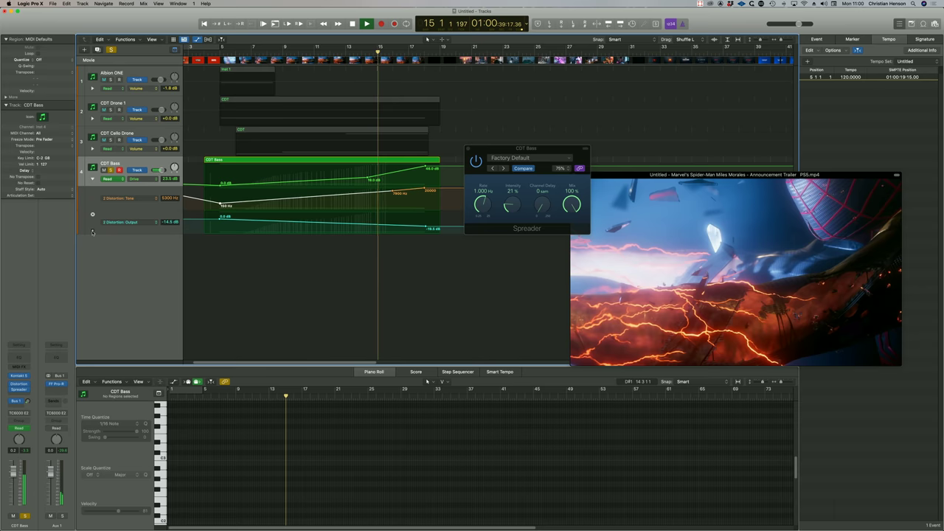
# Add a third CDT Bass automation lane assigned to 3 Spreader > Mix.
pyautogui.click(92, 214)
pyautogui.click(119, 246)
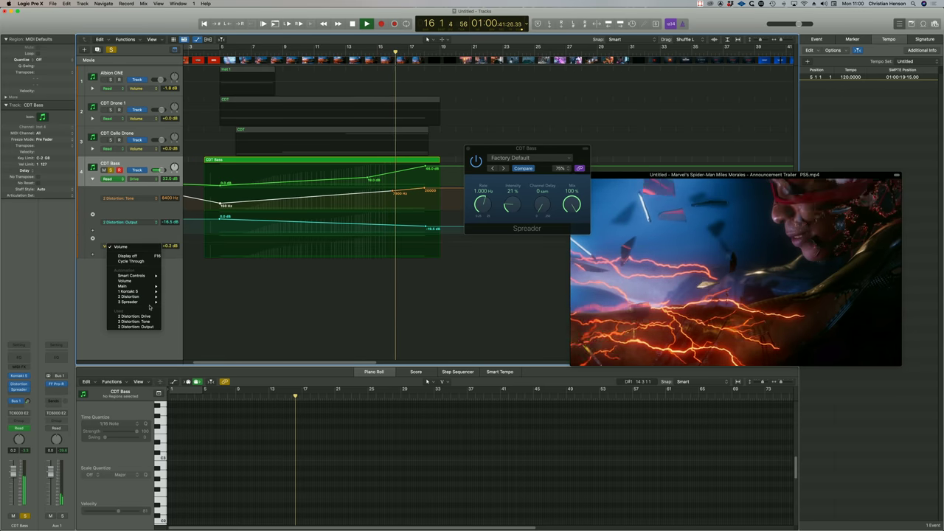
pyautogui.moveTo(146, 302)
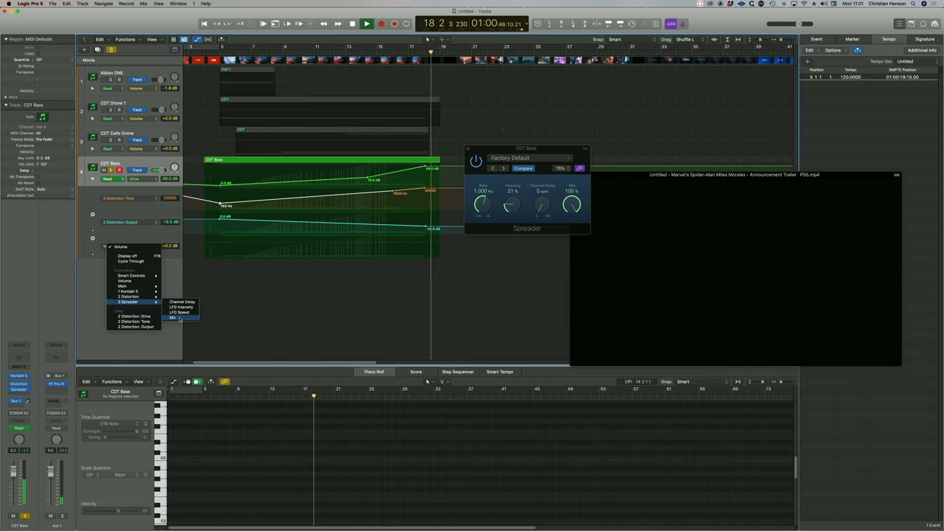
pyautogui.click(200, 293)
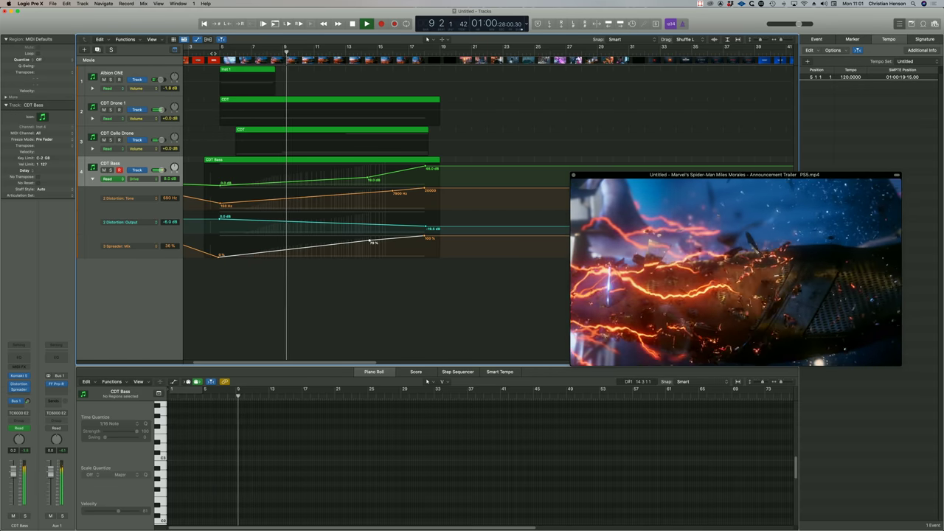
# Raise the CDT Cello Drone fader to +3.1 dB, then stop playback.
pyautogui.click(161, 140)
pyautogui.moveTo(161, 140); pyautogui.dragTo(164, 140)
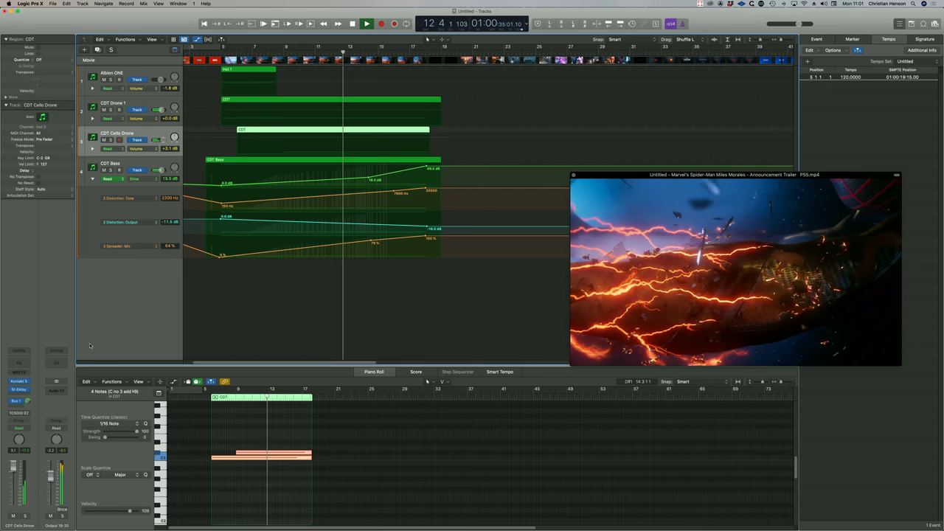
pyautogui.click(26, 402)
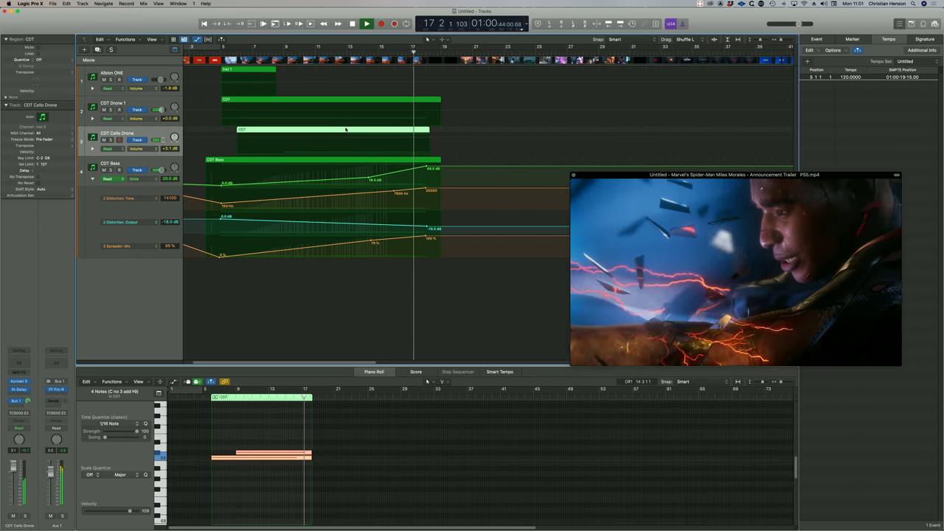
pyautogui.press('space')
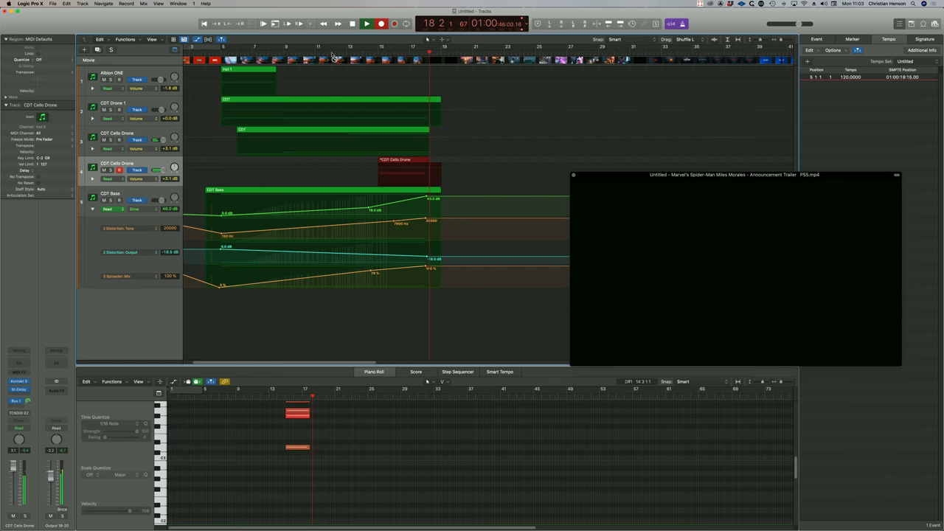
# Stop the cello drone take and play it back from just before bar 17 to review the ending.
pyautogui.press('space')
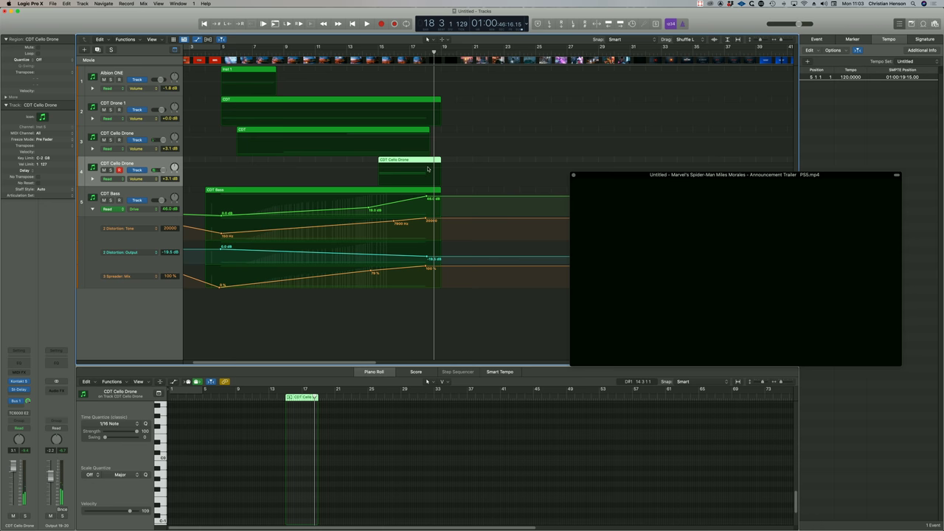
pyautogui.moveTo(427, 169); pyautogui.dragTo(420, 127)
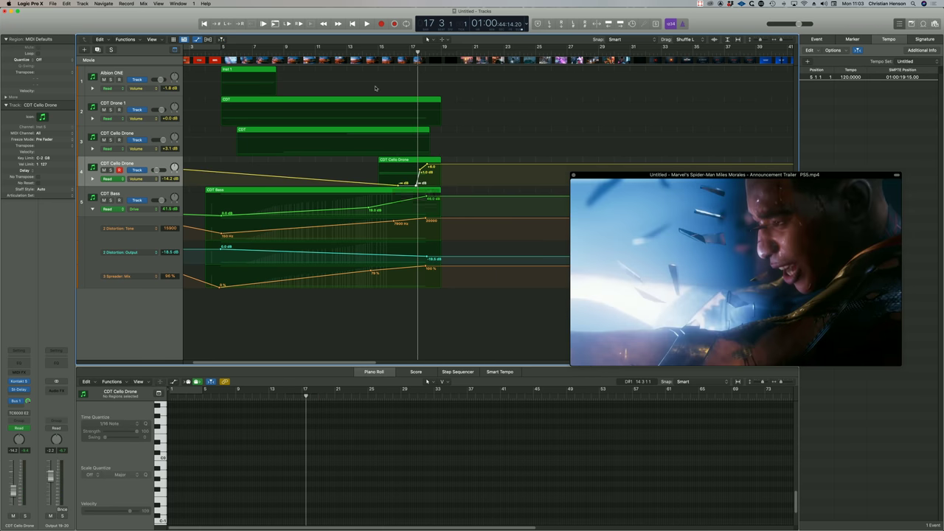
pyautogui.click(368, 60)
pyautogui.press('space')
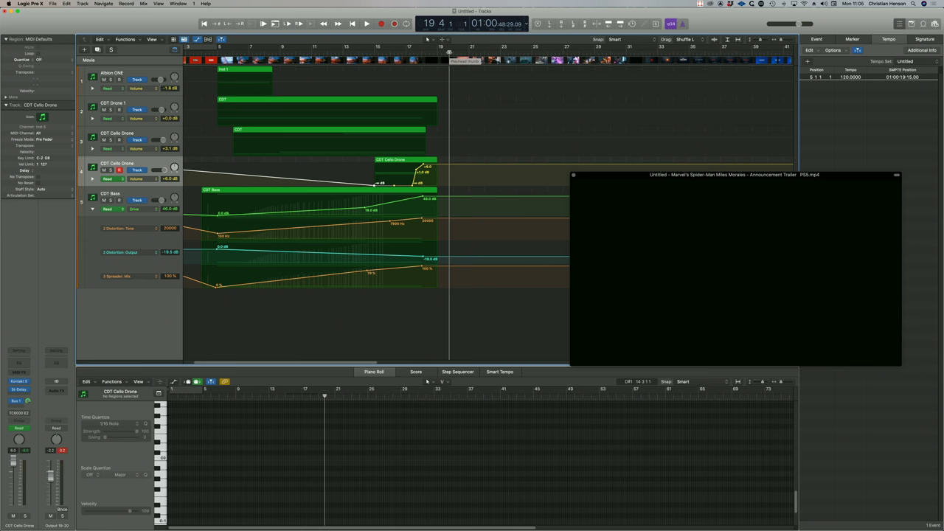
pyautogui.press('space')
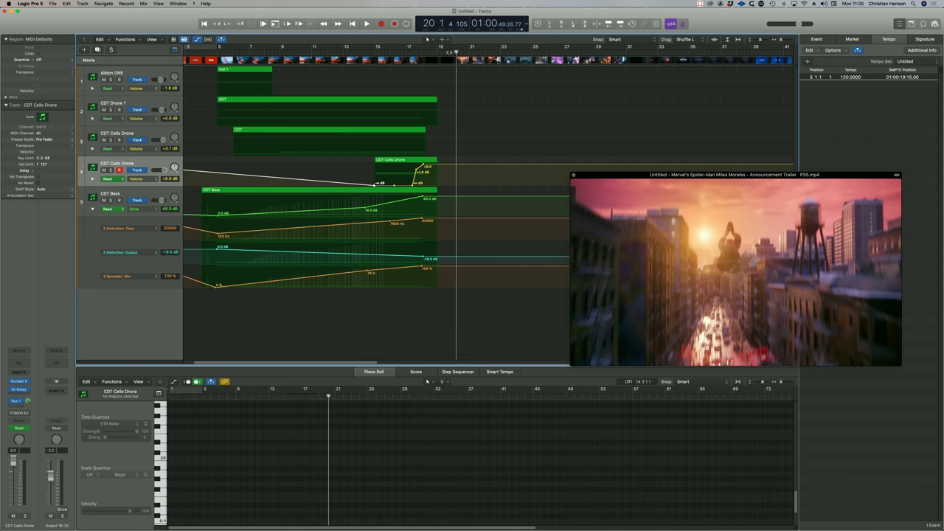
# Jump the playhead back to around bar 19.
pyautogui.click(433, 53)
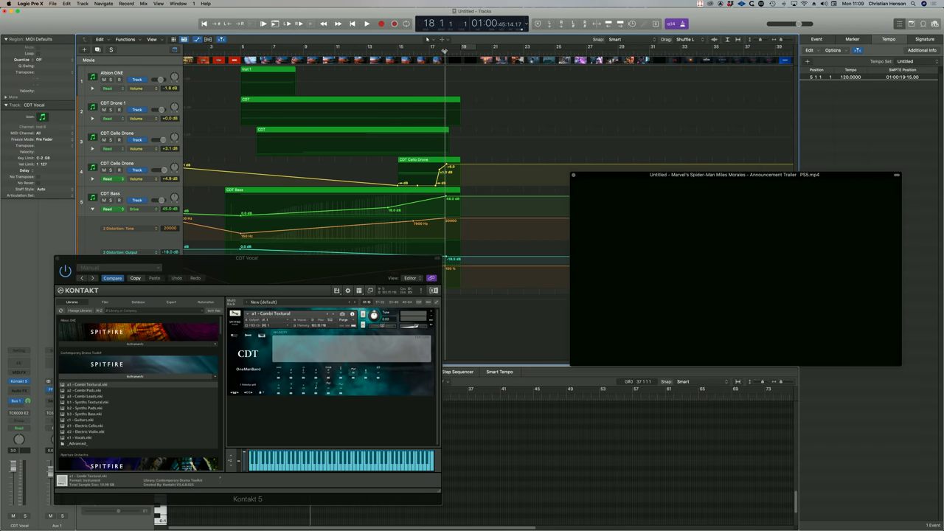
# Add a tempo event at bar 18 and adjust it to 126.4 BPM.
pyautogui.click(807, 61)
pyautogui.press('space')
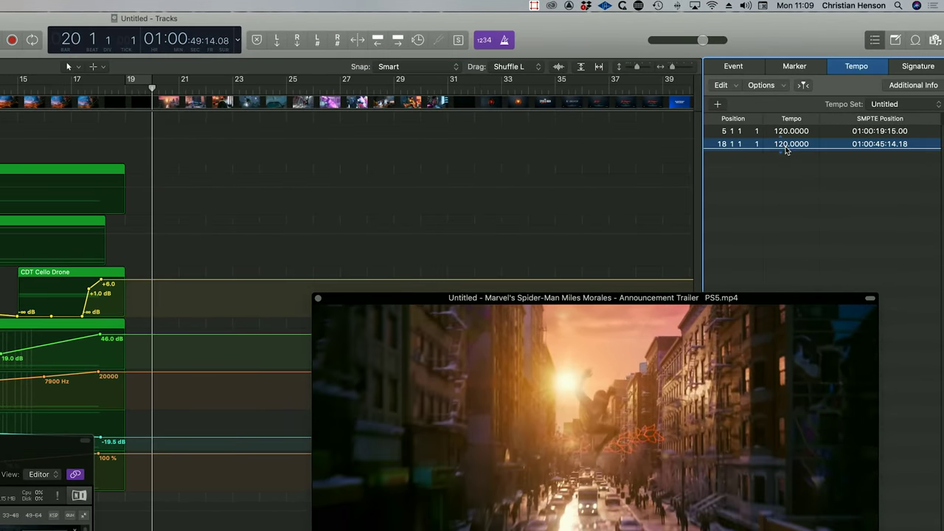
pyautogui.moveTo(808, 117); pyautogui.dragTo(814, 128)
pyautogui.moveTo(786, 159)
pyautogui.mouseDown()
pyautogui.moveTo(782, 185)
pyautogui.moveTo(788, 135)
pyautogui.moveTo(785, 173)
pyautogui.mouseUp()
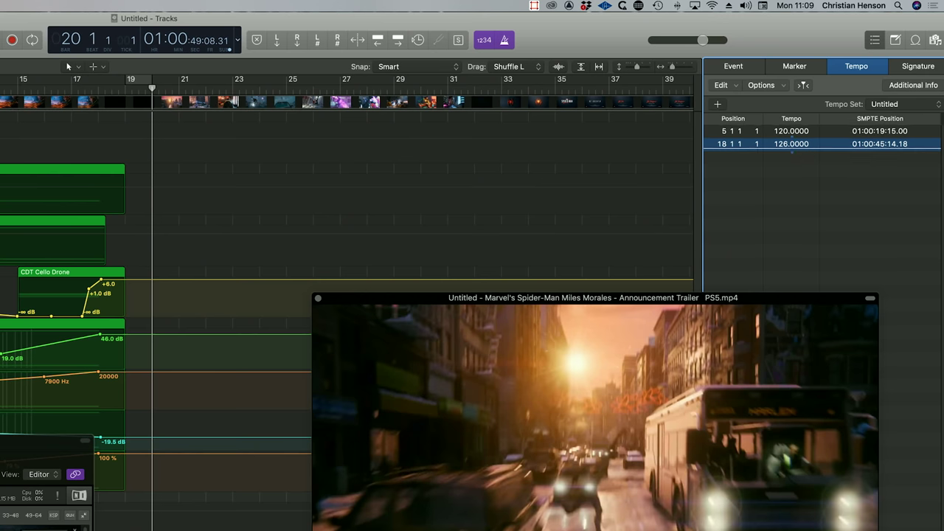
pyautogui.moveTo(785, 174); pyautogui.dragTo(786, 172)
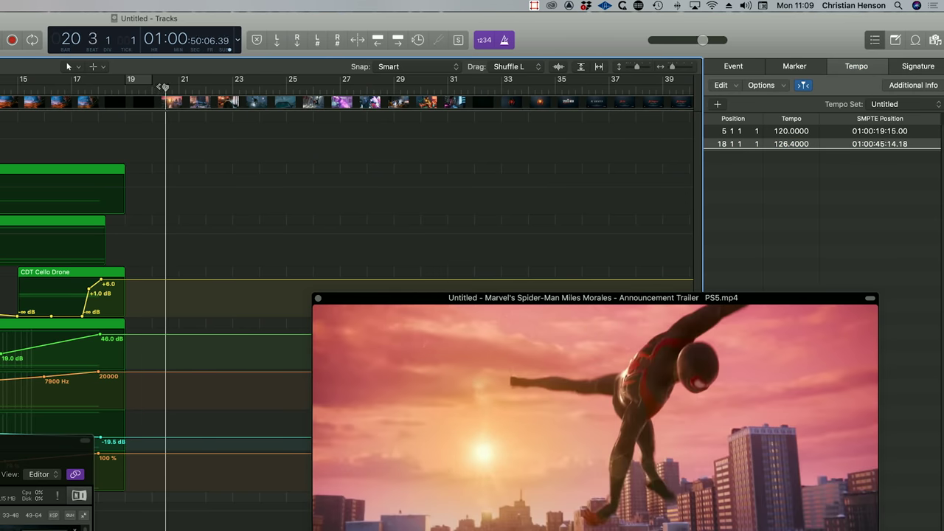
# Add a tempo event at bar 20 set to 115 BPM.
pyautogui.click(719, 104)
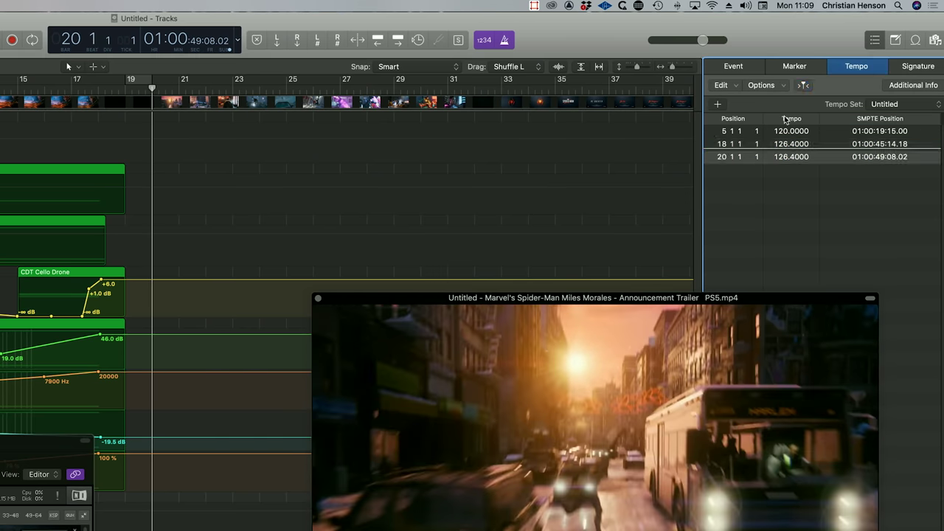
pyautogui.doubleClick(781, 160)
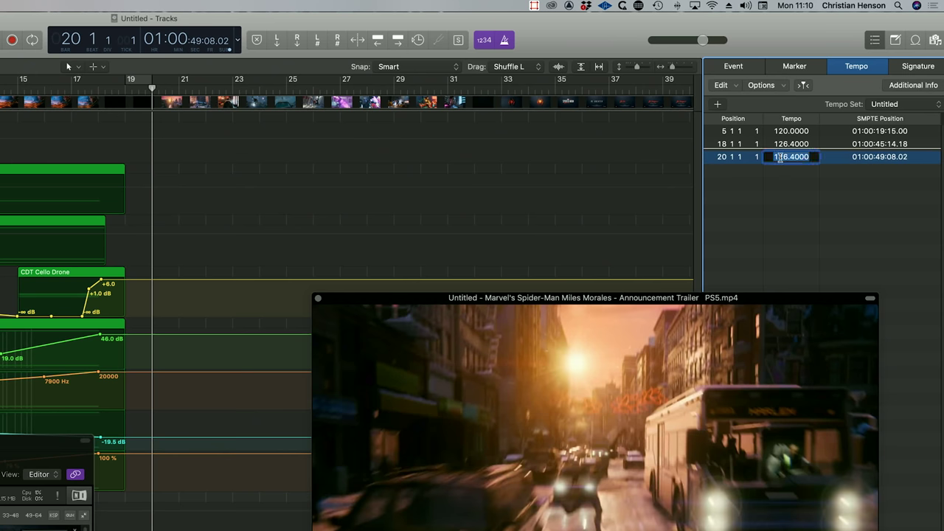
pyautogui.write('115')
pyautogui.press('Return')
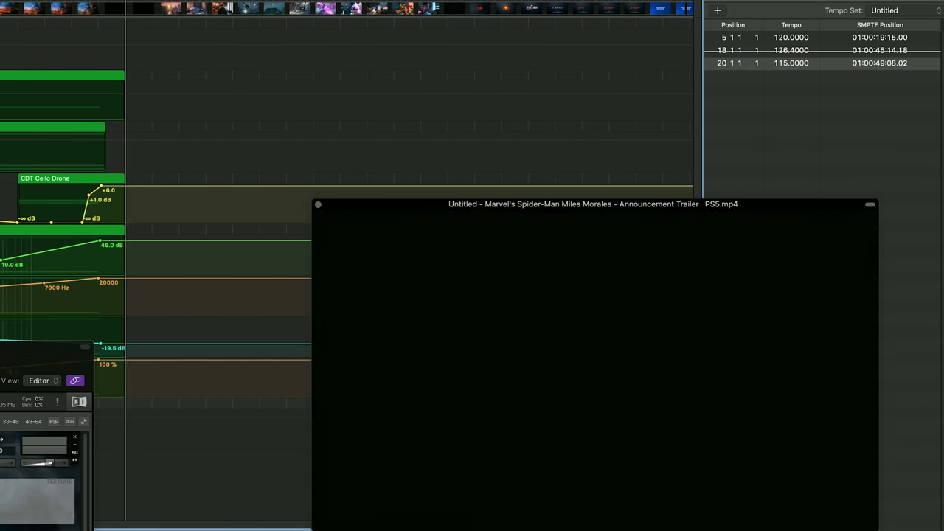
# Change the bar-20 tempo to 110 BPM.
pyautogui.doubleClick(777, 64)
pyautogui.press('Return')
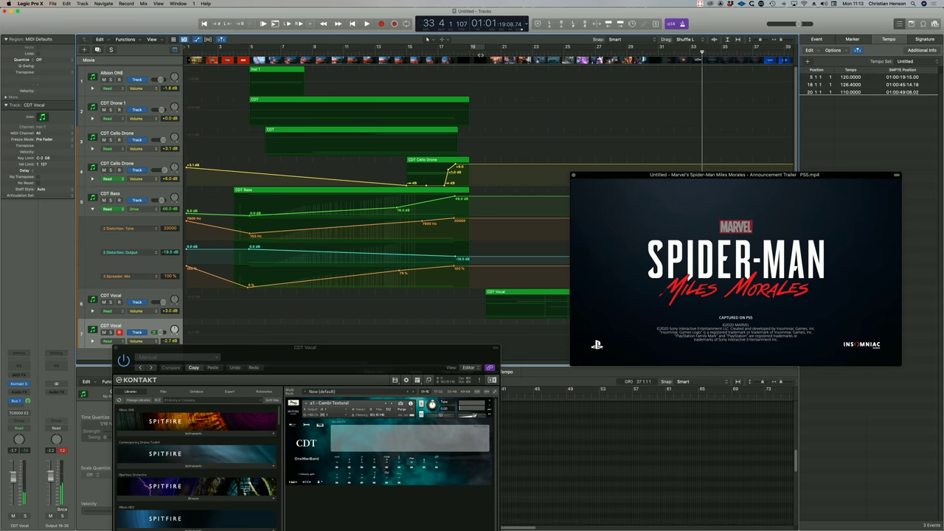
# Replay the ending from bar 19 and record the second CDT Vocal part.
pyautogui.press('space')
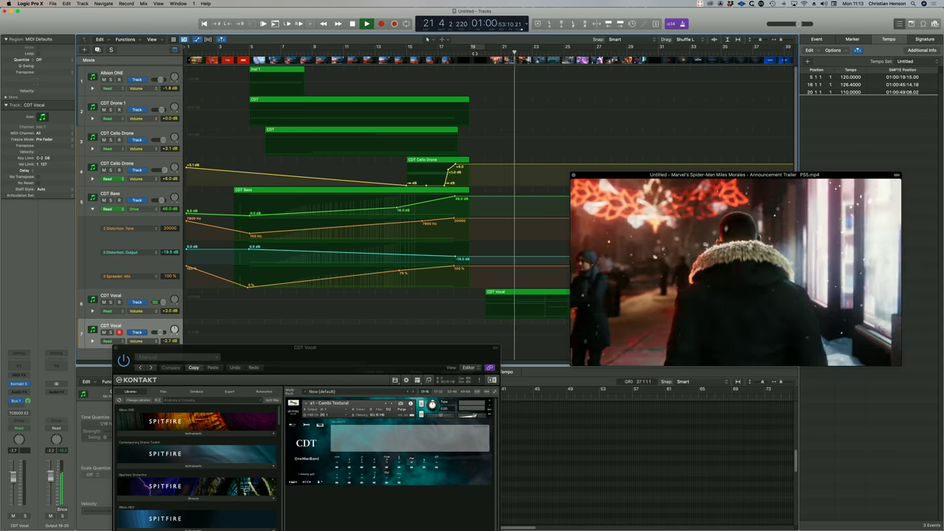
pyautogui.press('r')
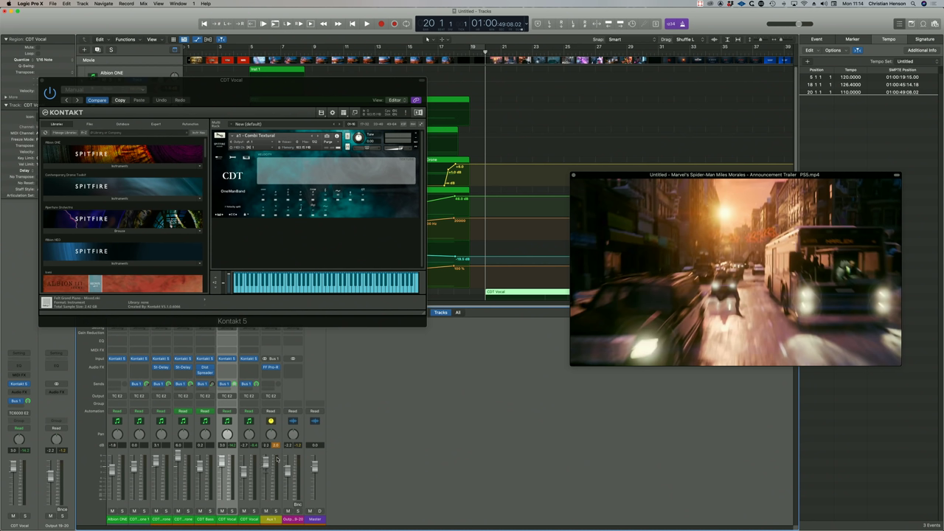
# Add a third CDT Vocal track, then record-arm Albion ONE and record from bar 18.
pyautogui.click(25, 393)
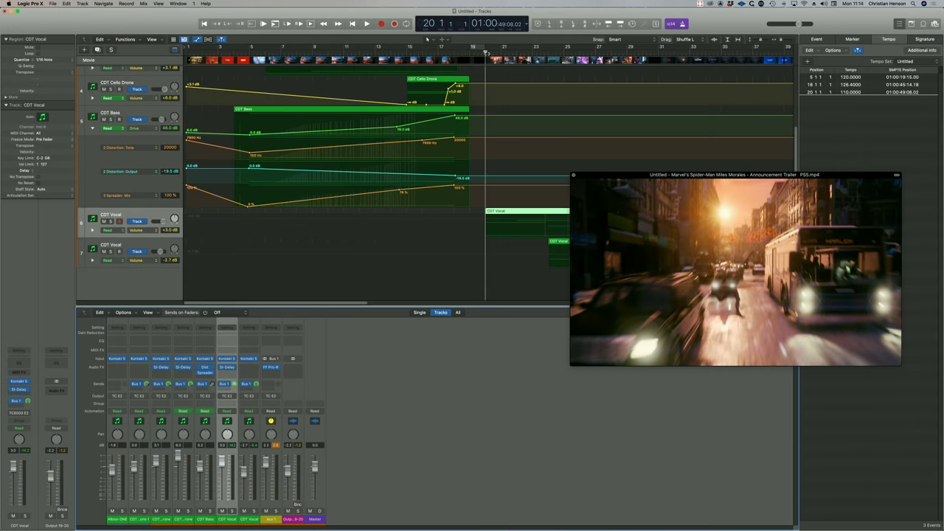
pyautogui.moveTo(485, 52); pyautogui.dragTo(434, 52)
pyautogui.click(453, 49)
pyautogui.click(127, 245)
pyautogui.press('super+d')
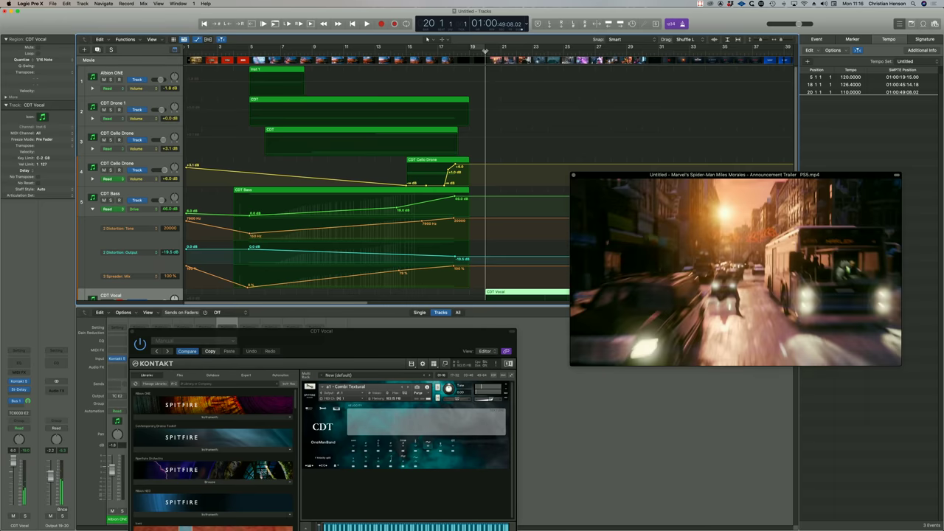
pyautogui.click(162, 70)
pyautogui.press('r')
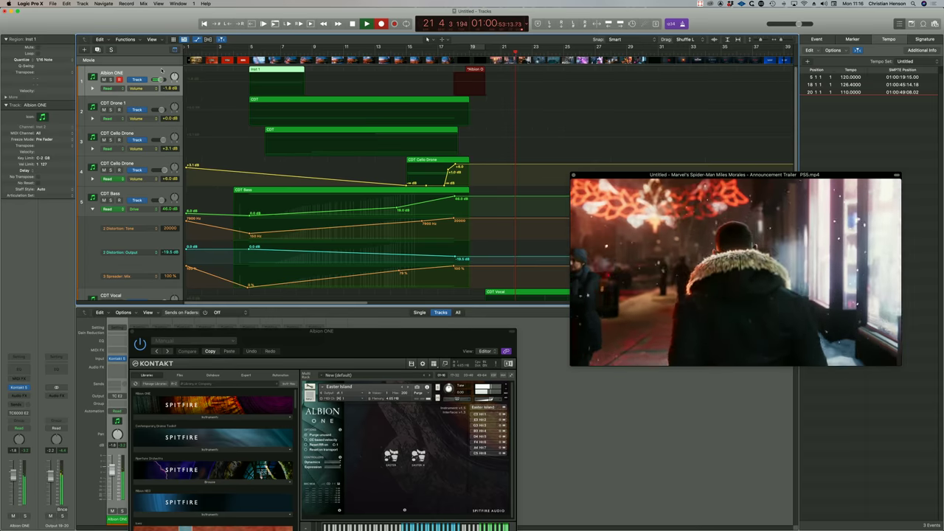
# Select and record-arm the CDT Guitars track.
pyautogui.scroll(-4, 131, 221)
pyautogui.click(131, 245)
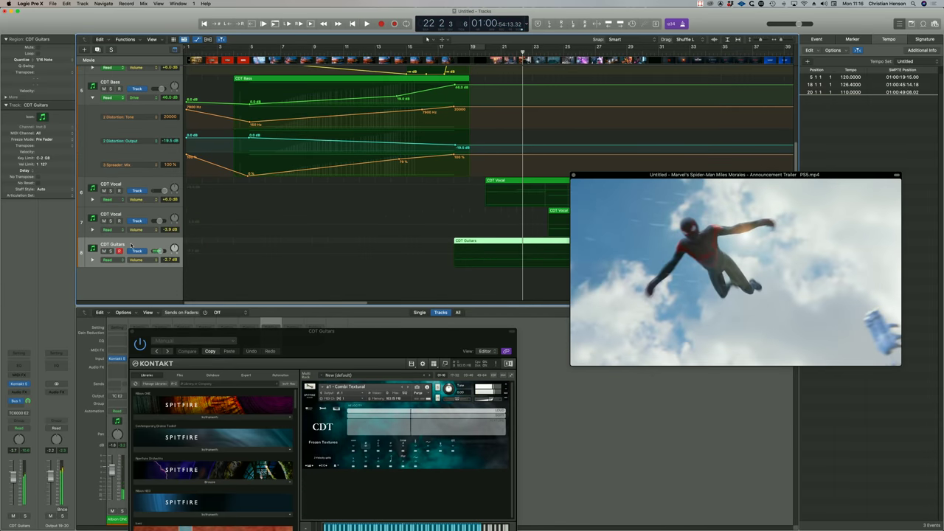
pyautogui.scroll(3, 351, 162)
pyautogui.scroll(-3, 351, 162)
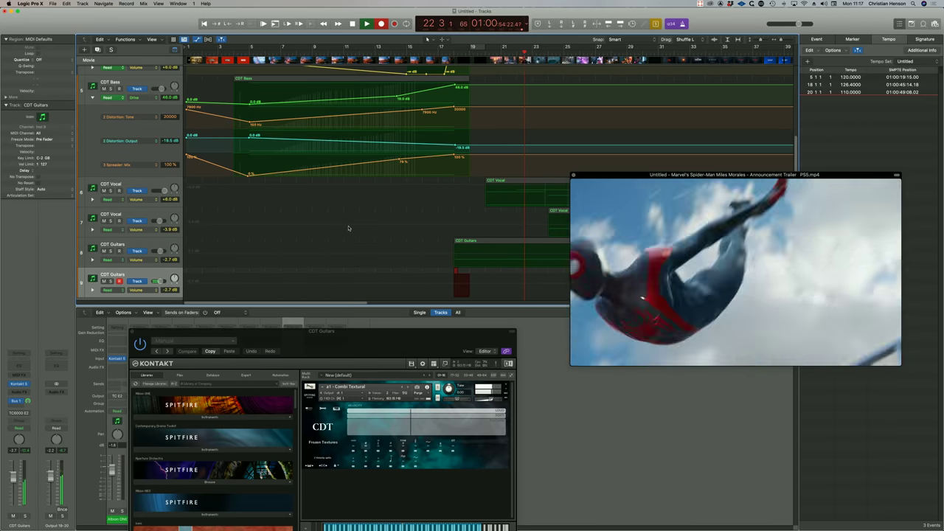
# Stop the guitar recording and reverse the Rev Guitar audio.
pyautogui.press('space')
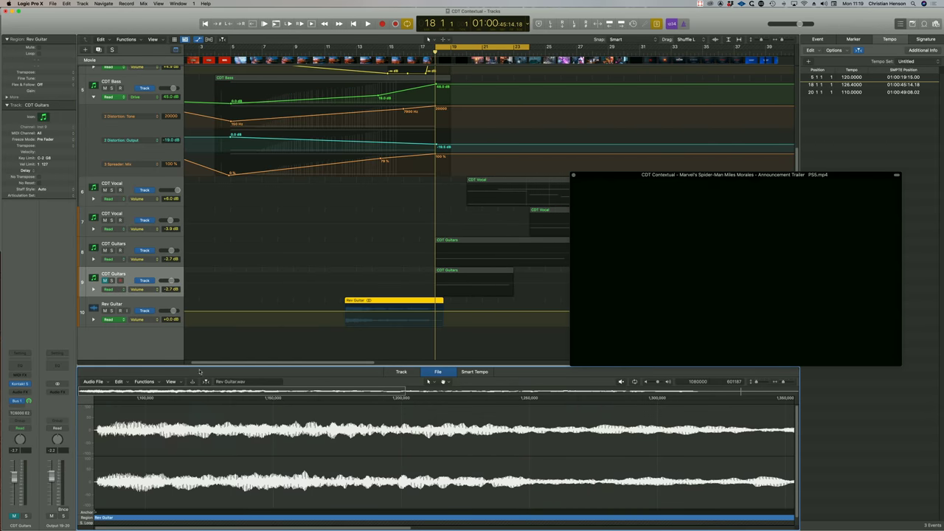
pyautogui.click(144, 381)
pyautogui.click(154, 421)
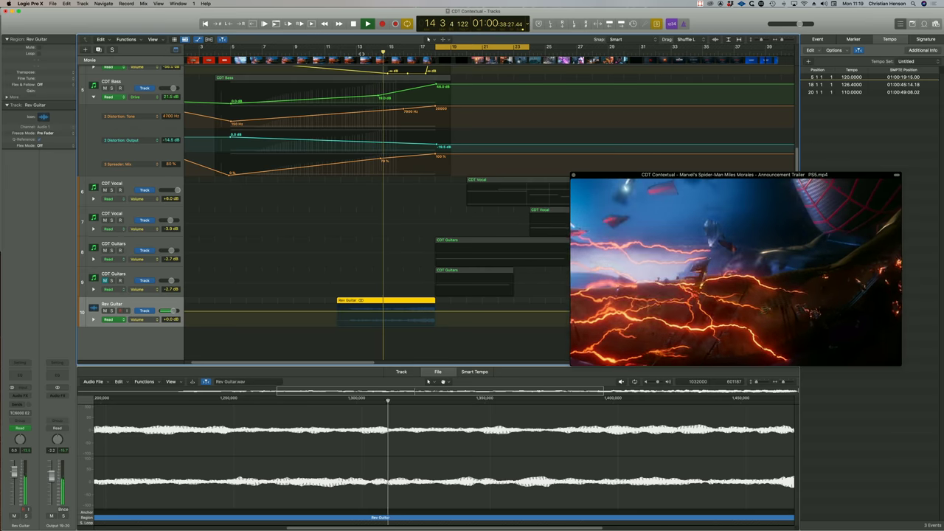
# Raise the Rev Guitar volume point to +2.4 dB and move the CDT Guitars region later.
pyautogui.click(435, 313)
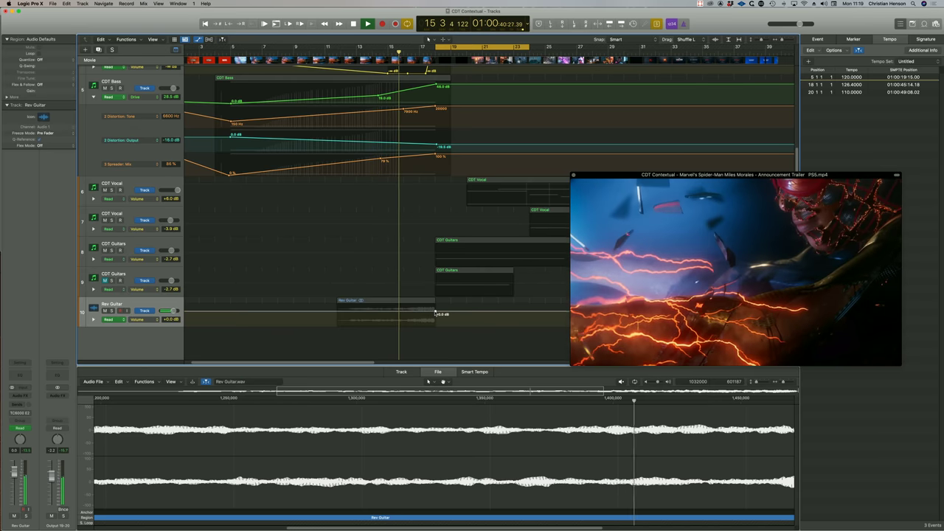
pyautogui.moveTo(435, 313); pyautogui.dragTo(435, 306)
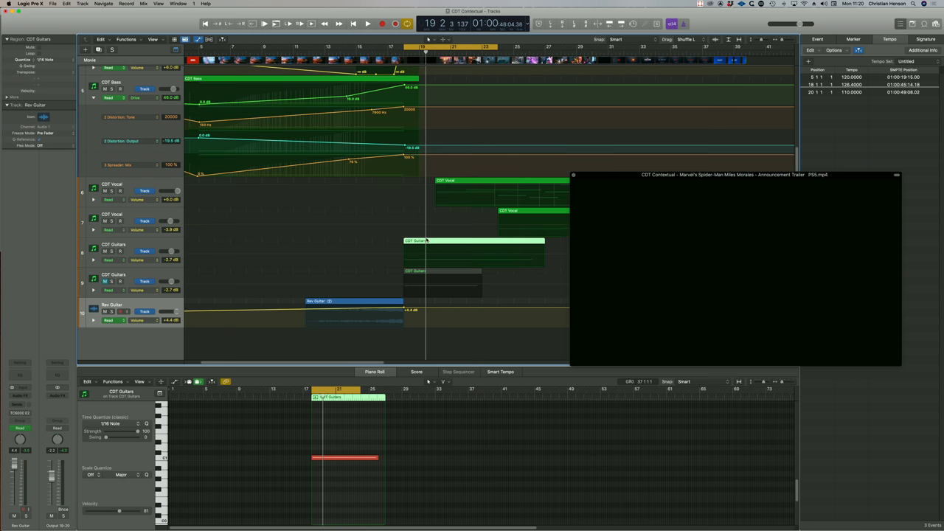
pyautogui.moveTo(425, 240); pyautogui.dragTo(442, 241)
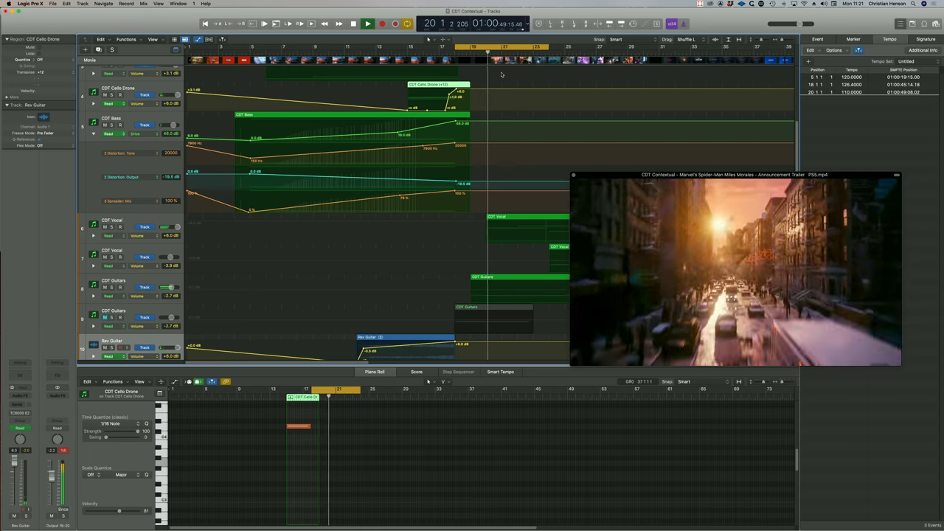
# Insert a stereo Distortion plug-in on the Rev Guitar track.
pyautogui.press('space')
pyautogui.click(406, 336)
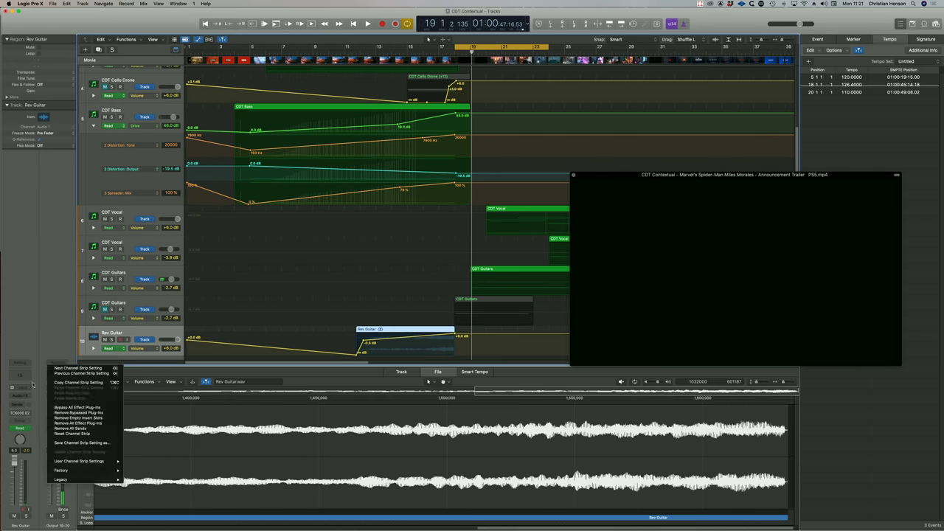
pyautogui.click(20, 395)
pyautogui.moveTo(32, 459)
pyautogui.click(126, 469)
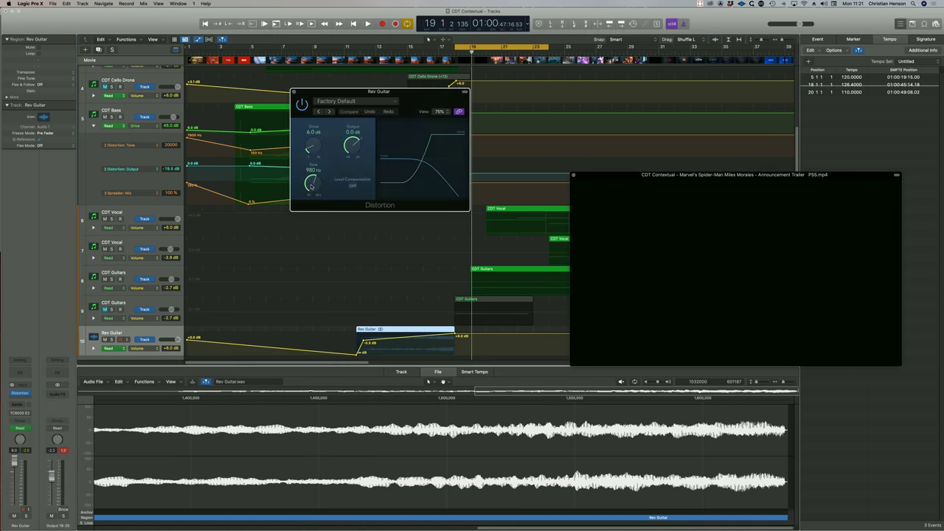
pyautogui.moveTo(379, 93); pyautogui.dragTo(178, 66)
# Write Drive automation climbing across the reversed region during playback.
pyautogui.press('space')
pyautogui.moveTo(115, 124); pyautogui.dragTo(154, 116)
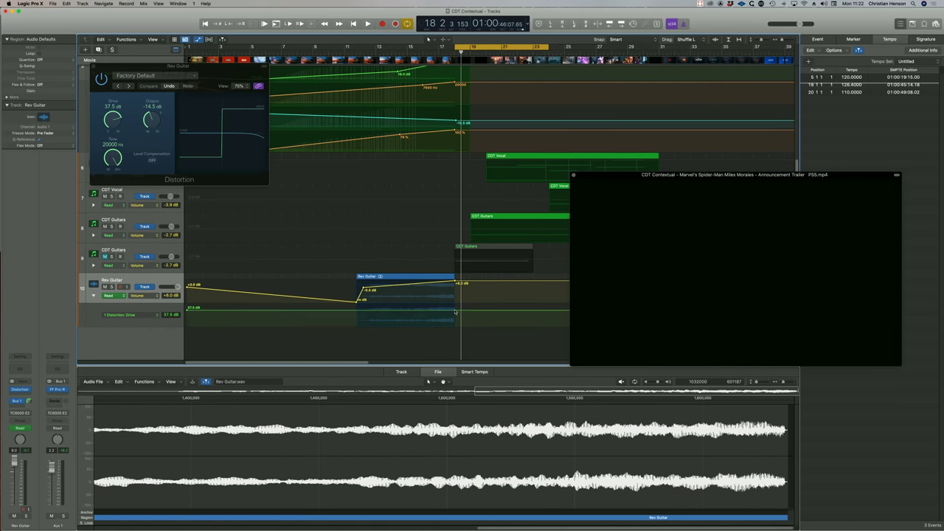
pyautogui.press('space')
# Add a new automation lane below Drive set to Pan.
pyautogui.click(101, 325)
pyautogui.click(115, 341)
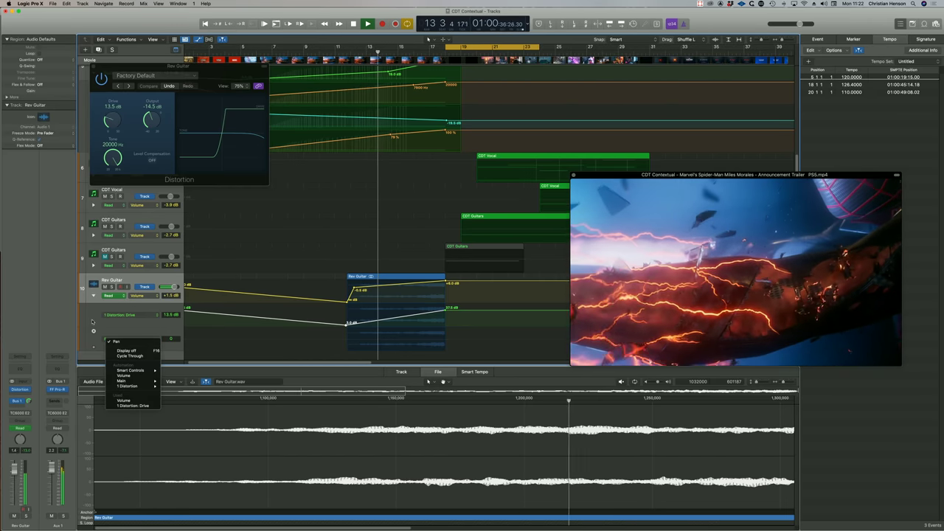
pyautogui.click(116, 341)
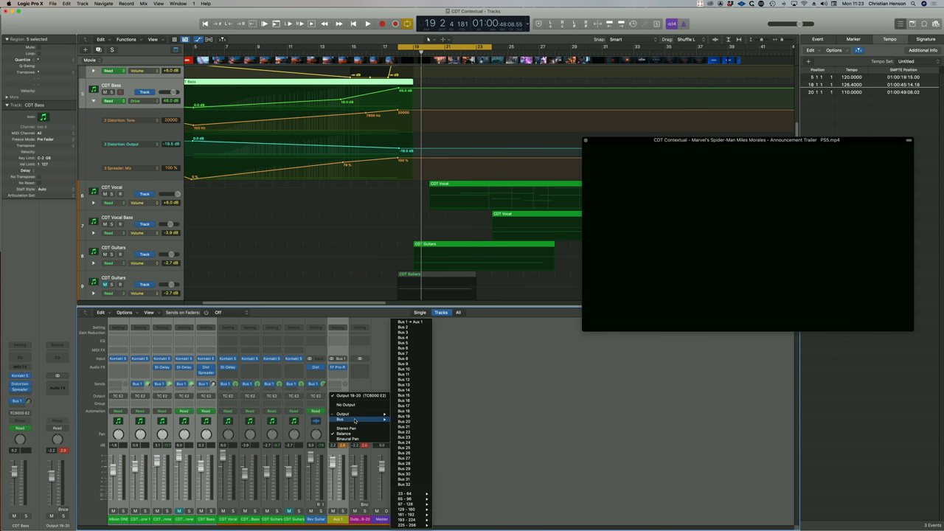
# Route the selected tracks' outputs to Bus 2 and Aux 2's output to TC E2.
pyautogui.click(416, 330)
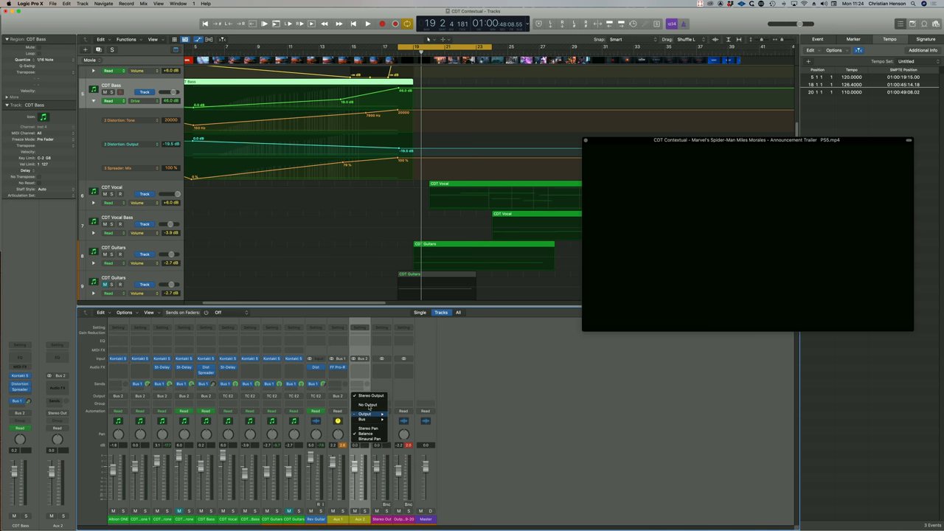
pyautogui.moveTo(365, 414)
pyautogui.click(429, 460)
# Send CDT Vocal Bass and both CDT Guitars channels to Bus 3.
pyautogui.click(294, 387)
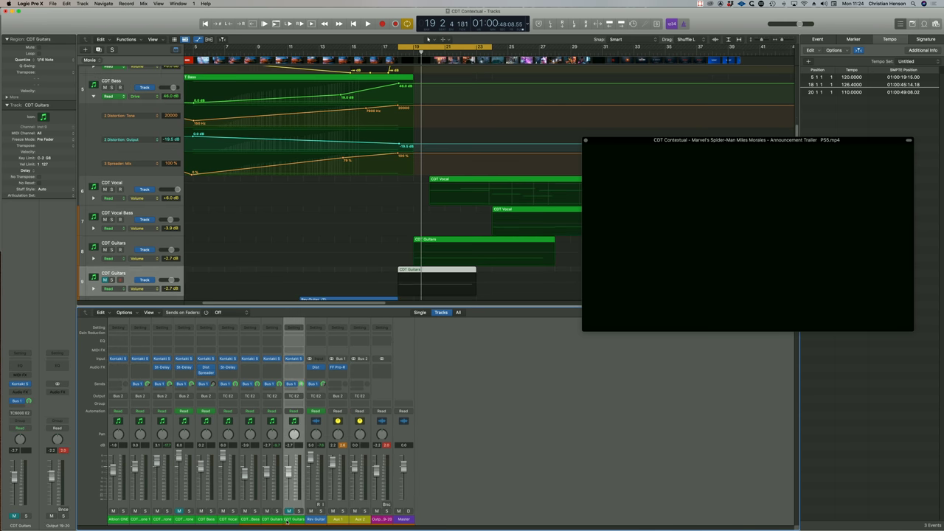
pyautogui.keyDown('shift'); pyautogui.click(250, 387); pyautogui.keyUp('shift')
pyautogui.click(251, 384)
pyautogui.moveTo(253, 430)
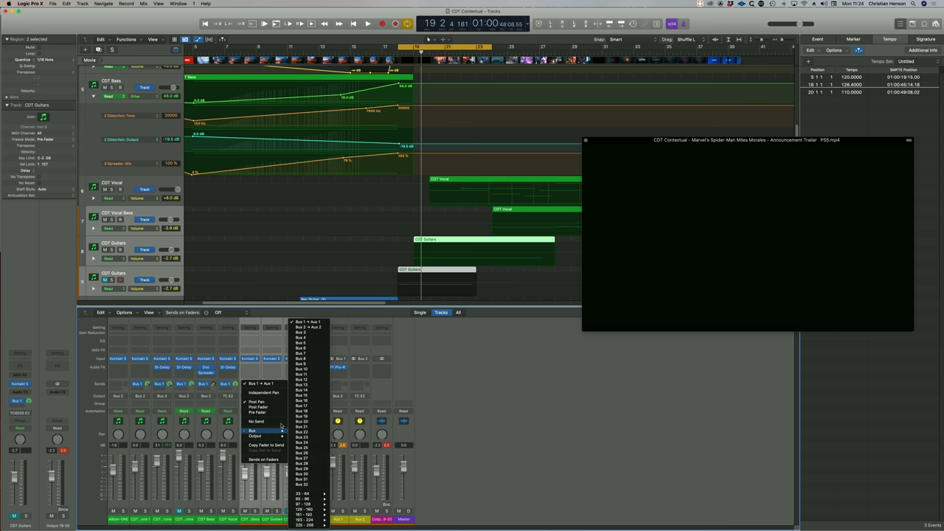
pyautogui.click(321, 333)
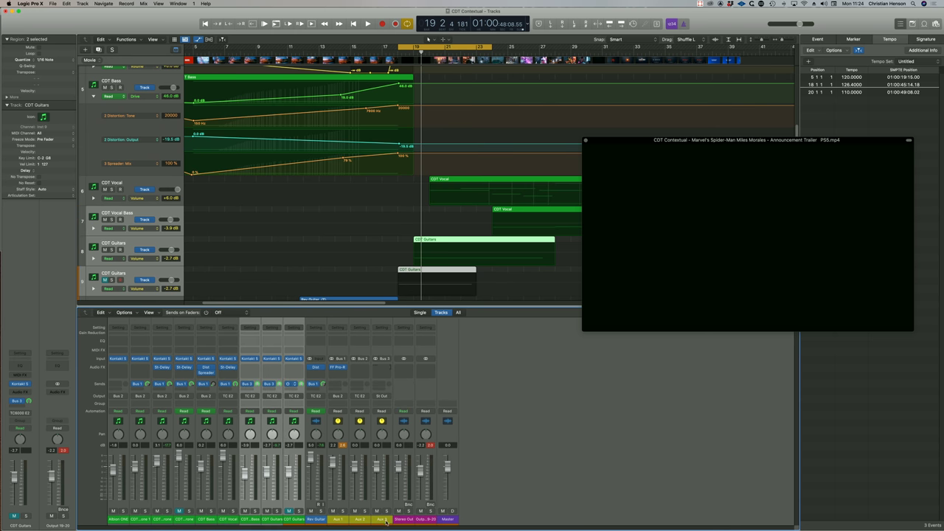
# Rename the aux channels Splash 1, Kill Switch and Splash 2.
pyautogui.doubleClick(339, 519)
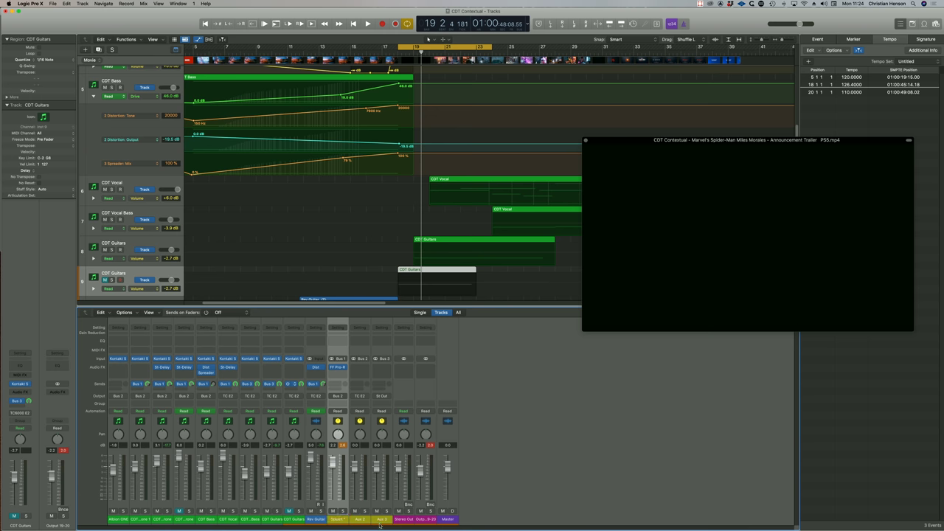
pyautogui.doubleClick(380, 521)
pyautogui.doubleClick(359, 519)
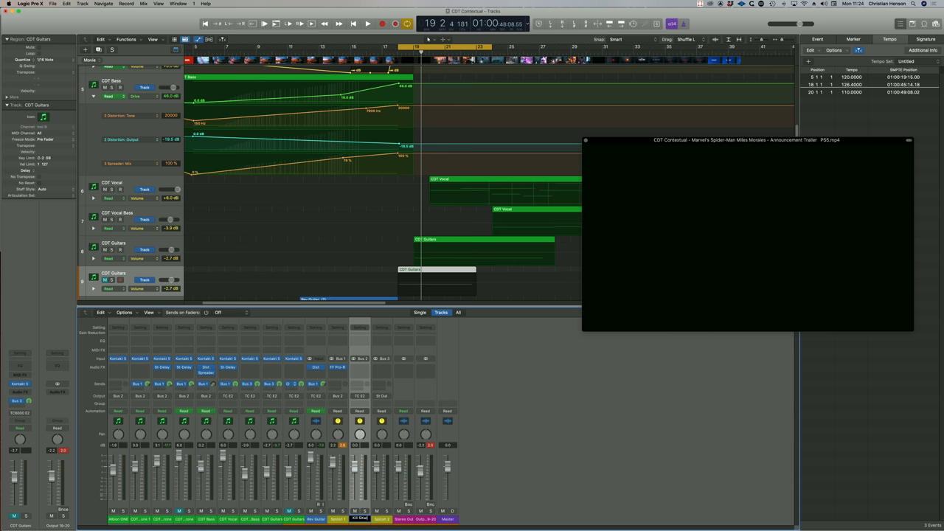
pyautogui.click(381, 457)
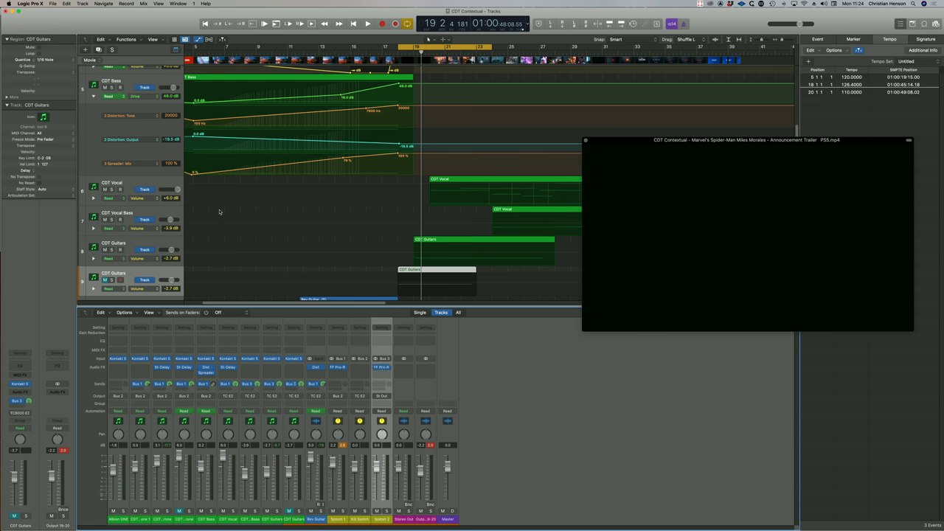
pyautogui.click(130, 275)
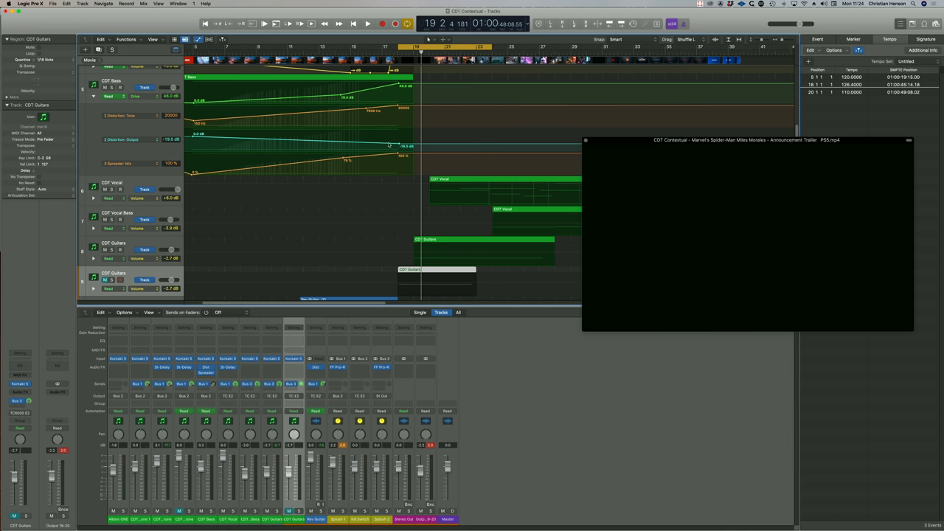
pyautogui.scroll(-4, 388, 266)
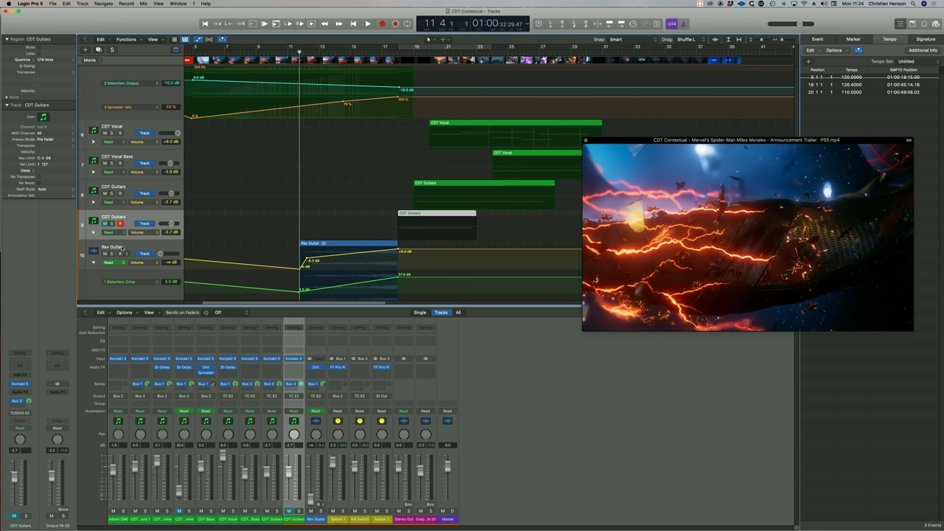
# Add a new audio track below Rev Guitar and reassign it to the Kill Switch aux.
pyautogui.click(122, 248)
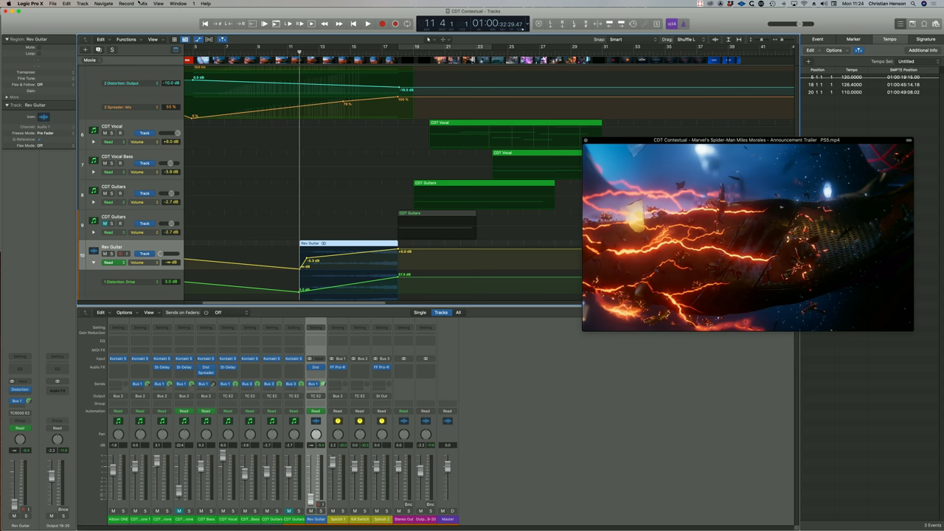
pyautogui.click(82, 3)
pyautogui.click(88, 18)
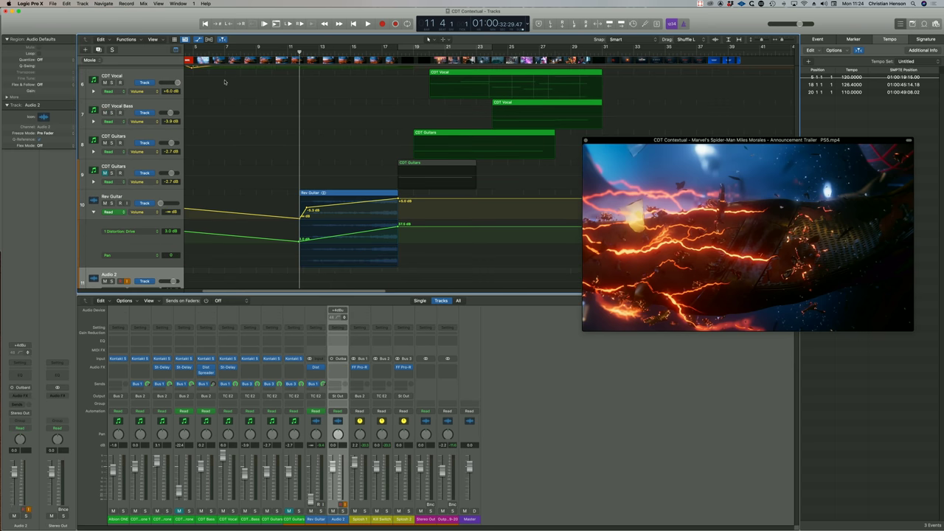
pyautogui.rightClick(111, 274)
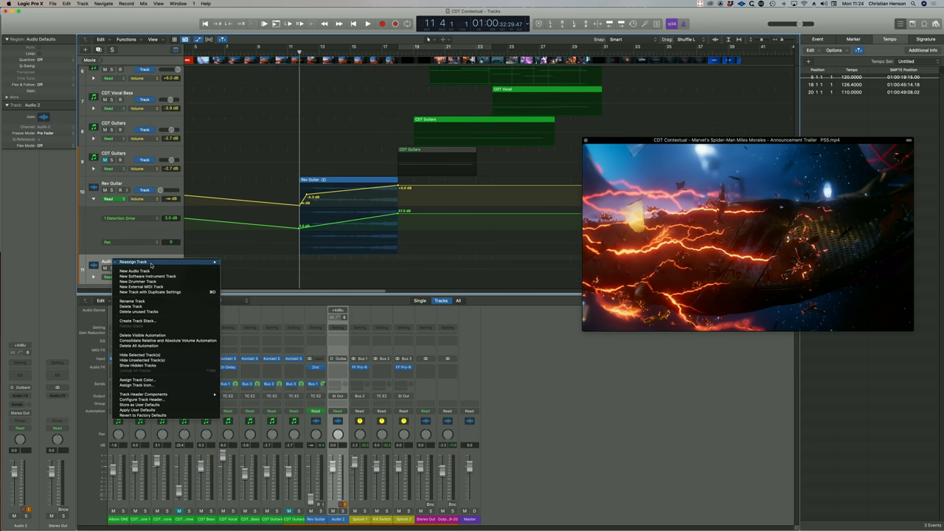
pyautogui.moveTo(152, 263)
pyautogui.moveTo(241, 268)
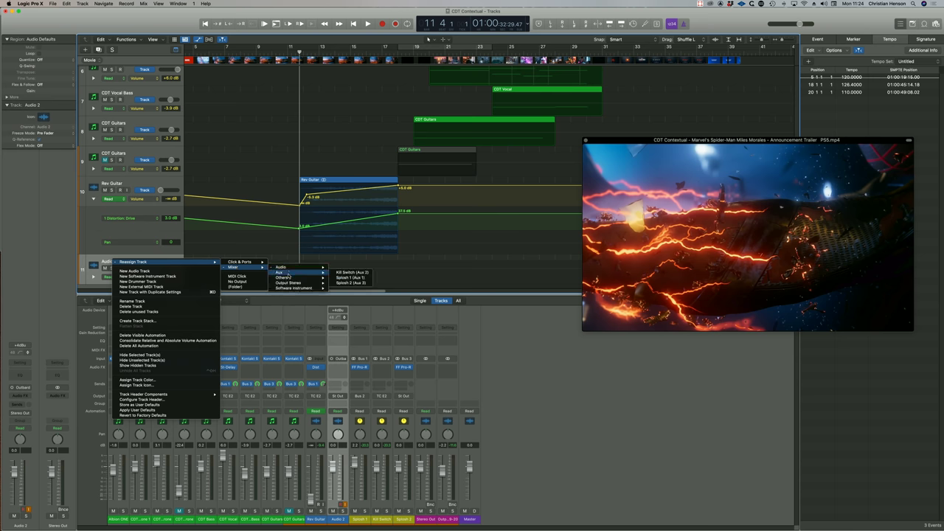
pyautogui.click(352, 273)
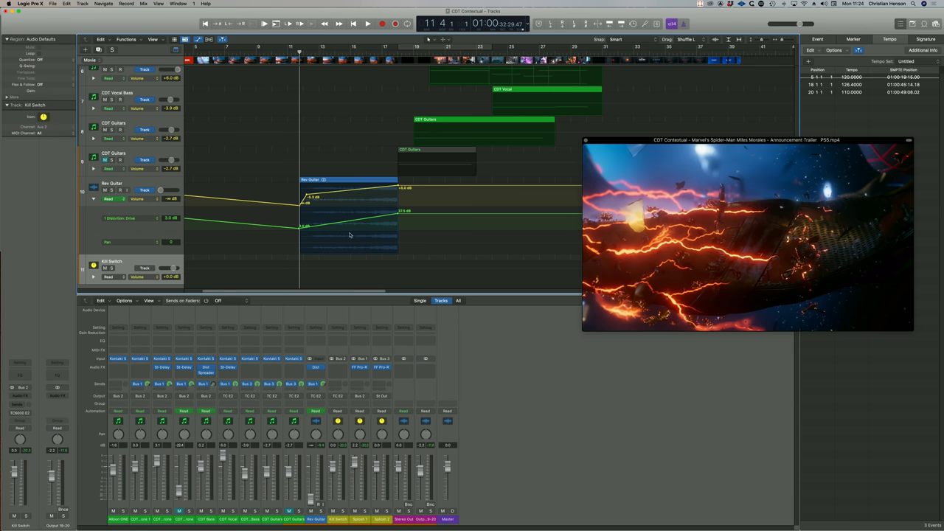
# Copy the Rev Guitar region with its automation to around bar 26, then delete the CDT Drone 1 region.
pyautogui.scroll(-2, 421, 241)
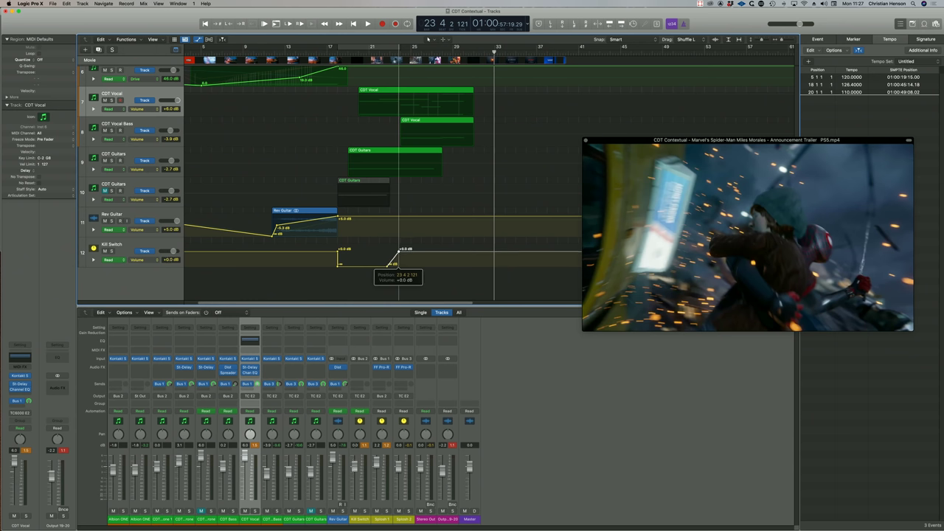
pyautogui.moveTo(301, 212); pyautogui.dragTo(461, 213)
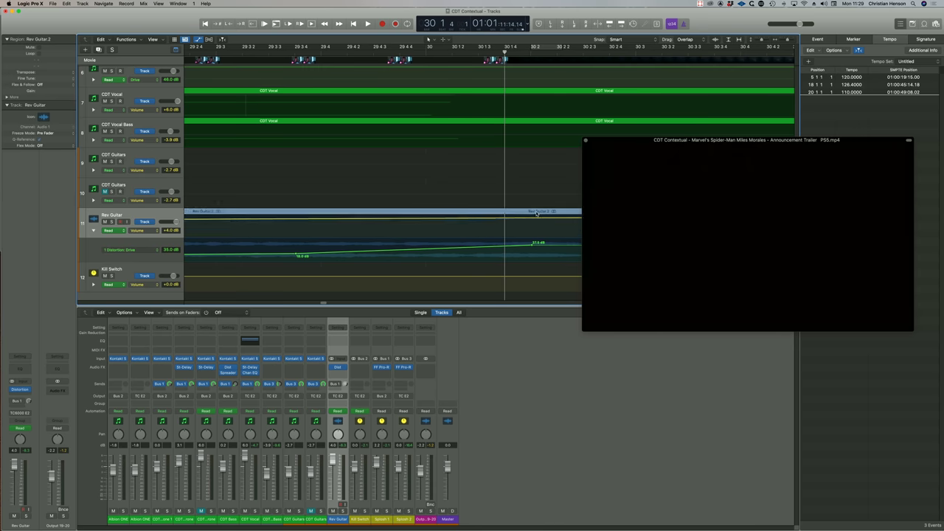
pyautogui.moveTo(492, 212); pyautogui.dragTo(491, 213)
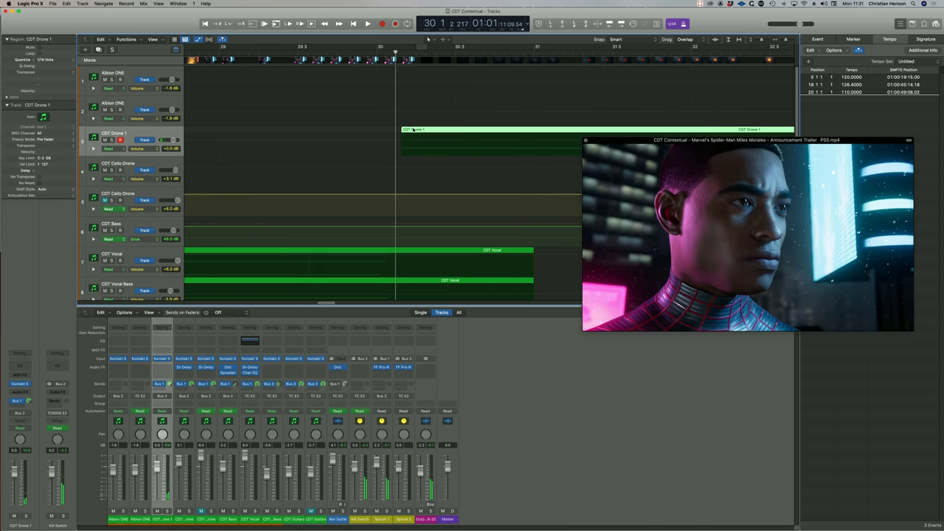
pyautogui.press('Delete')
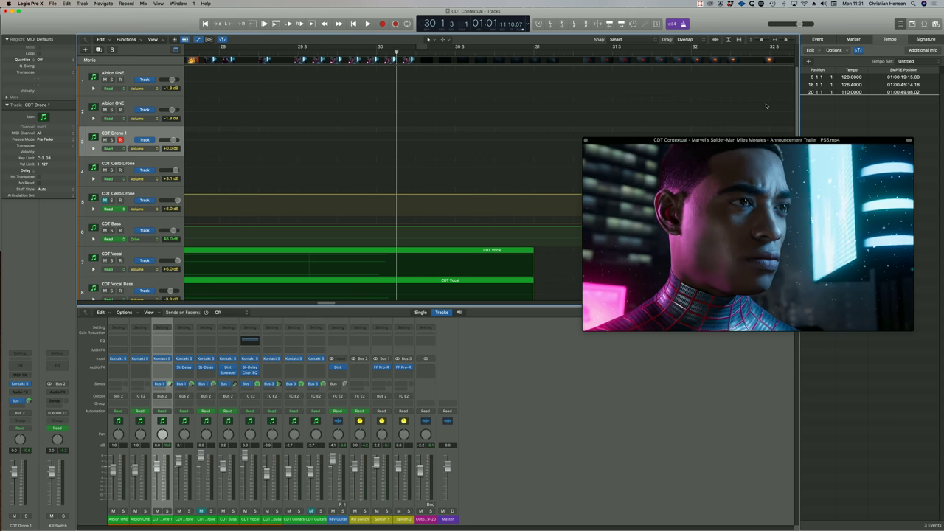
# Set the bar 20 tempo to 109.3 BPM and re-record the drone take on track 3.
pyautogui.click(853, 94)
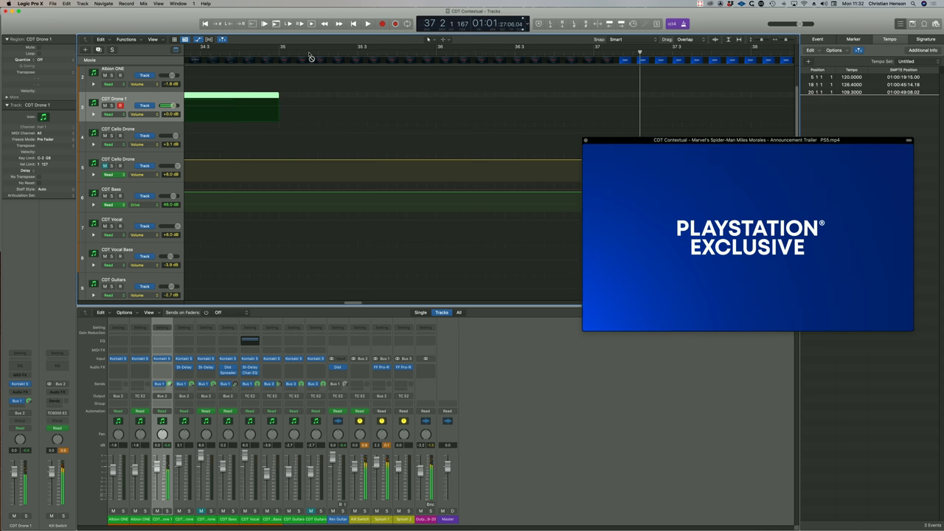
pyautogui.press('super+z')
pyautogui.press('r')
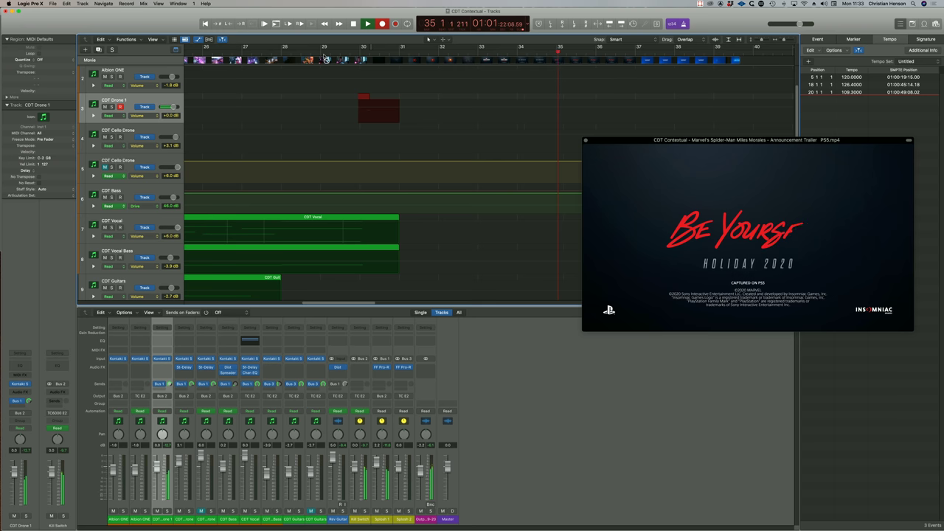
pyautogui.press('space')
# Move the new CDT Drone 1 region earlier and play it back from just before bar 29.
pyautogui.moveTo(443, 103); pyautogui.dragTo(411, 103)
pyautogui.click(380, 54)
pyautogui.press('space')
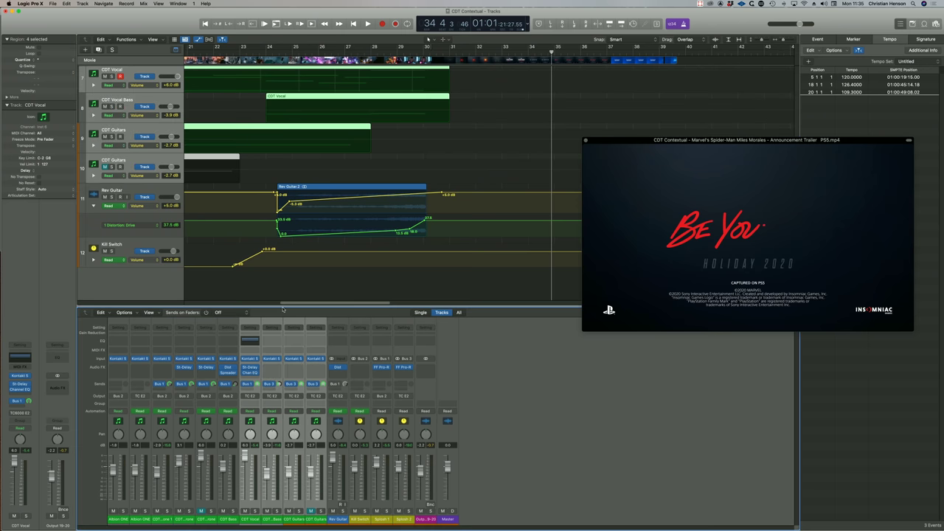
# Route the four selected channels' outputs to Bus 4.
pyautogui.click(251, 396)
pyautogui.press('Escape')
pyautogui.click(251, 395)
# Send the Aux 4 output to TC E2 and rename the aux Kill Switch 2.
pyautogui.click(317, 340)
pyautogui.click(426, 396)
pyautogui.moveTo(435, 413)
pyautogui.click(479, 442)
pyautogui.doubleClick(426, 519)
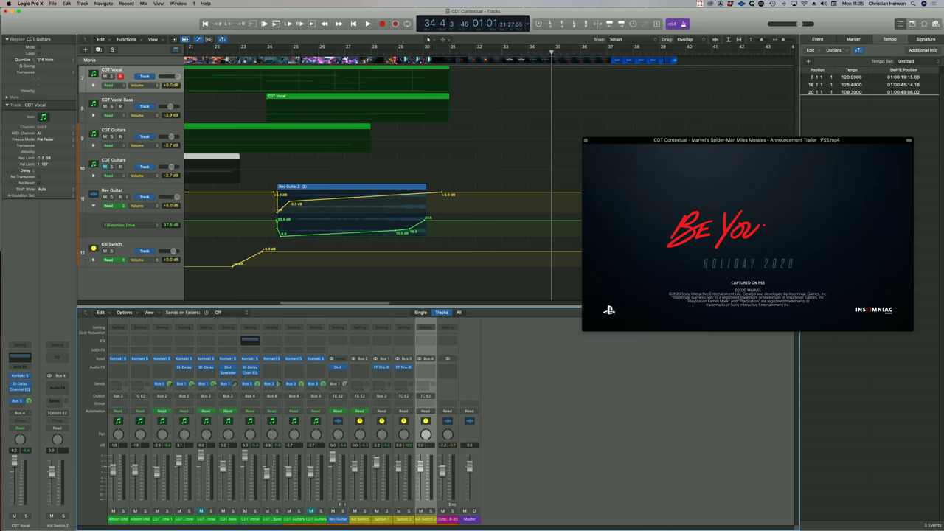
# Add track 13 below Kill Switch, assign it to the Kill Switch 2 aux, and start recording guitar.
pyautogui.click(140, 254)
pyautogui.doubleClick(147, 289)
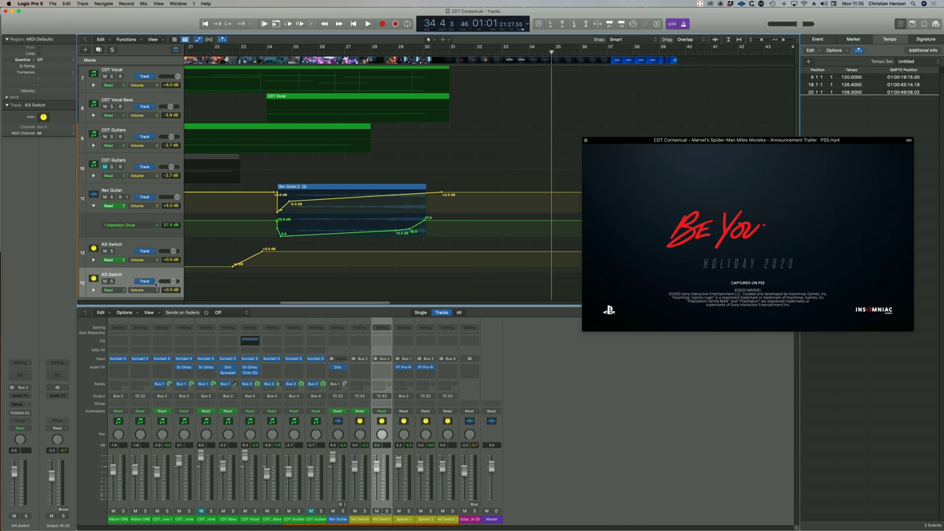
pyautogui.rightClick(141, 275)
pyautogui.moveTo(221, 276)
pyautogui.moveTo(266, 281)
pyautogui.moveTo(309, 286)
pyautogui.click(383, 297)
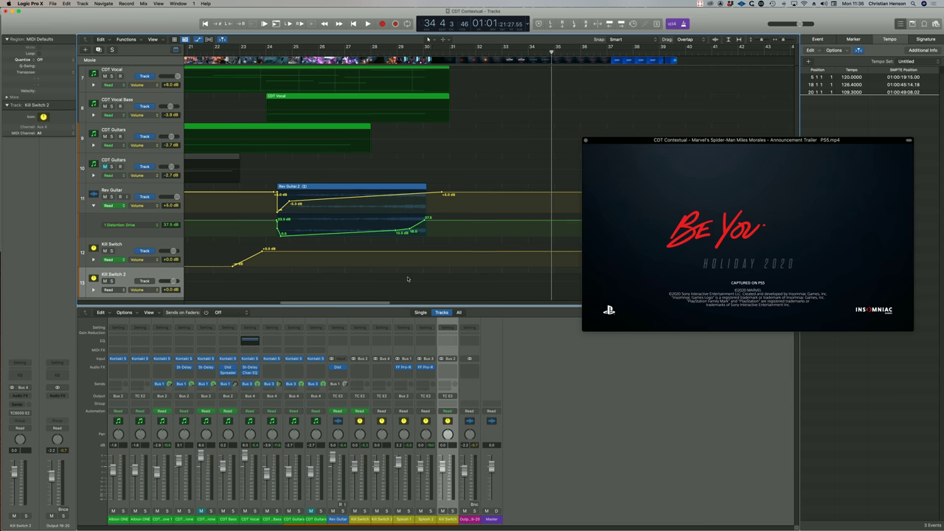
pyautogui.scroll(-2, 332, 221)
pyautogui.hscroll(-2, 184, 243)
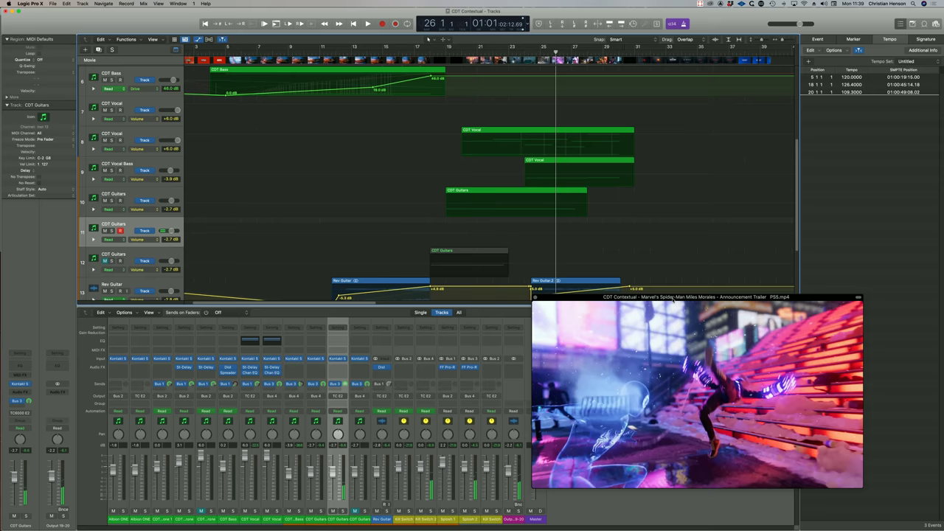
pyautogui.press('r')
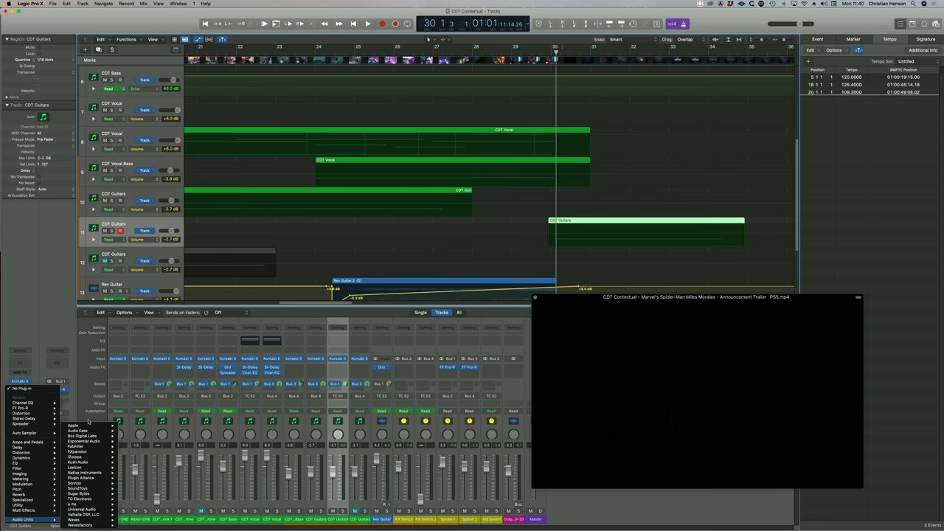
# Insert stereo AUPitch on CDT Guitars: pitch 1200 cents, smoothness 78%, tightness 22%, blend 55%.
pyautogui.moveTo(86, 427)
pyautogui.moveTo(155, 506)
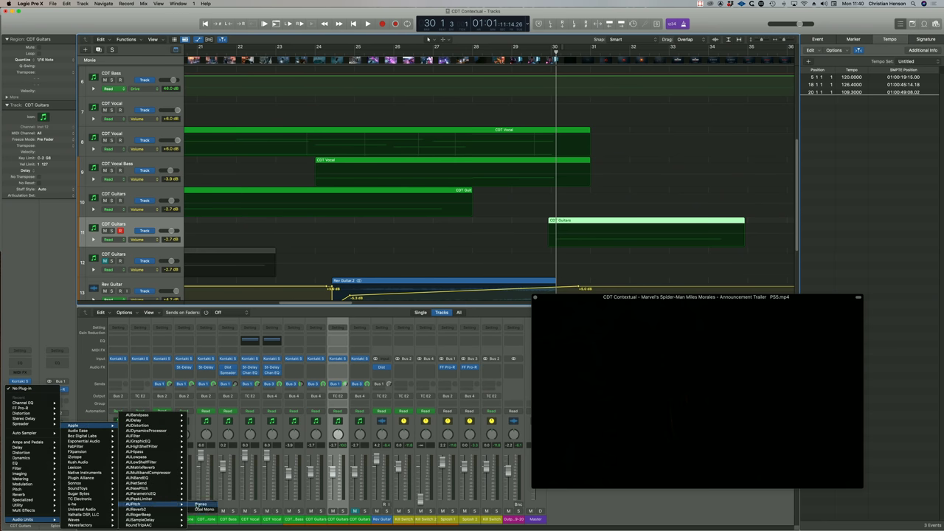
pyautogui.click(200, 504)
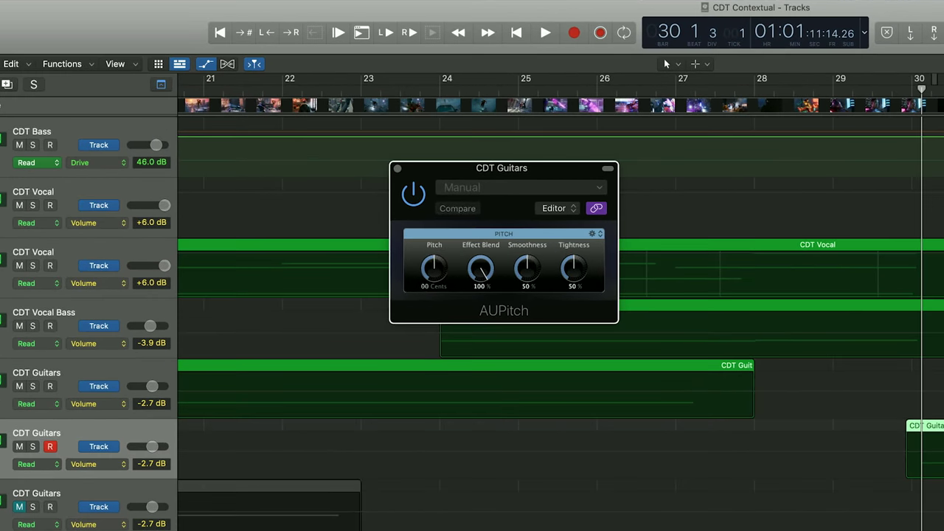
pyautogui.write('1200')
pyautogui.press('Return')
pyautogui.moveTo(526, 268); pyautogui.dragTo(572, 289)
pyautogui.moveTo(487, 269); pyautogui.dragTo(486, 287)
# Play the pitched guitars from an earlier playhead position, then stop.
pyautogui.click(893, 88)
pyautogui.press('space')
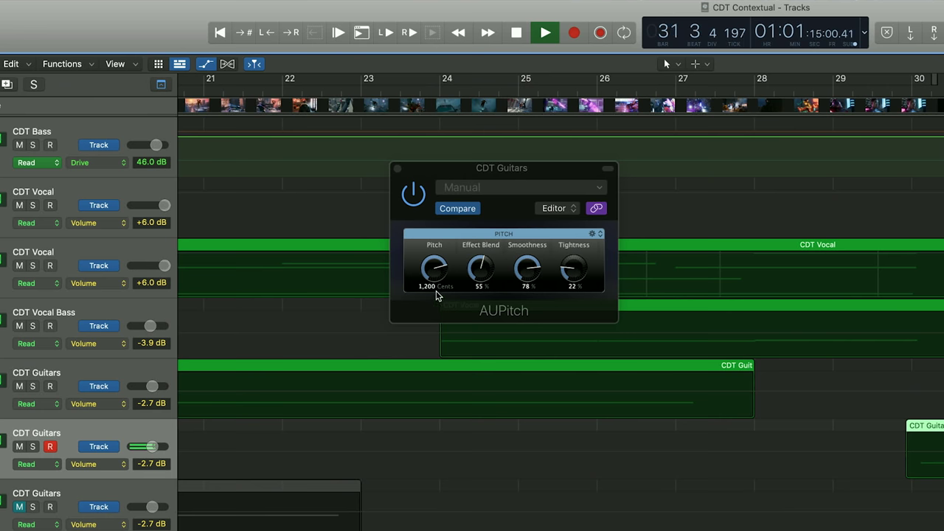
pyautogui.press('space')
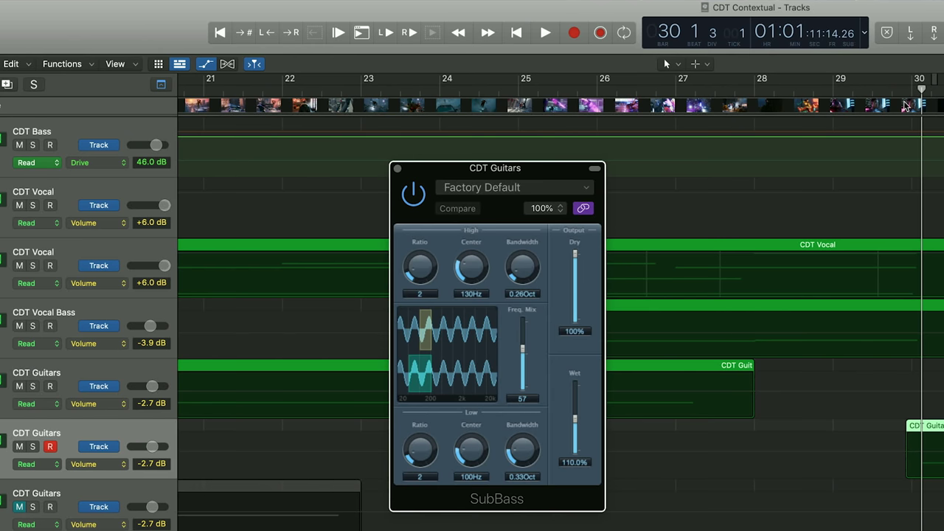
# Set SubBass to Low Bandwidth 0.43 Oct, High Bandwidth 0.33 Oct and Wet 274%.
pyautogui.press('space')
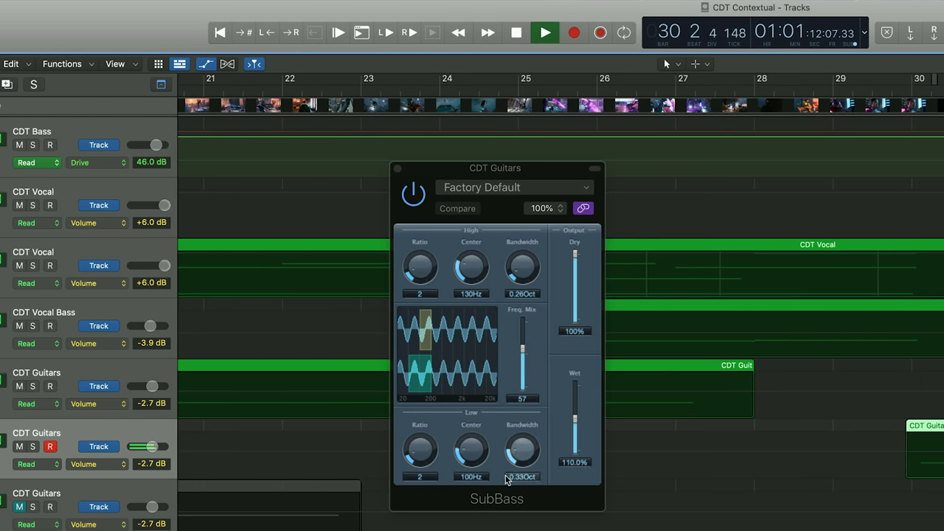
pyautogui.moveTo(521, 452); pyautogui.dragTo(520, 444)
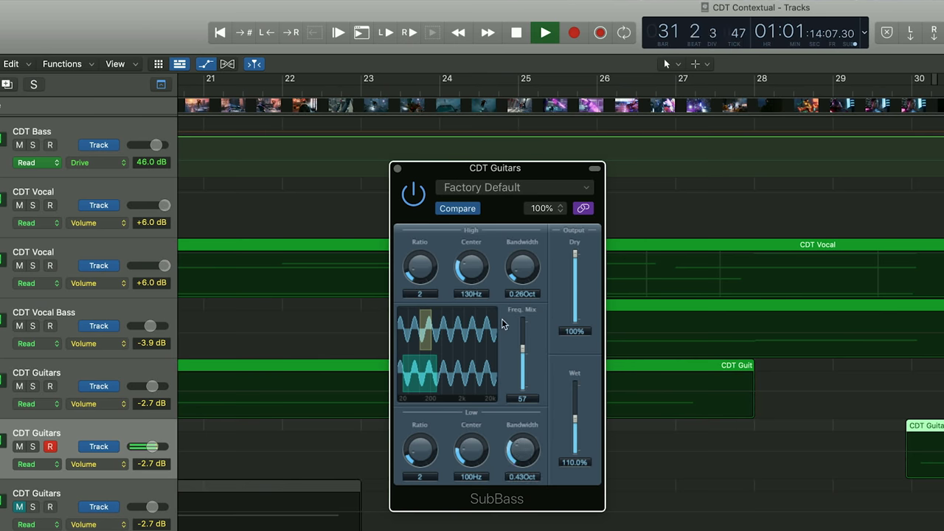
pyautogui.moveTo(522, 267); pyautogui.dragTo(522, 259)
pyautogui.moveTo(575, 418); pyautogui.dragTo(577, 403)
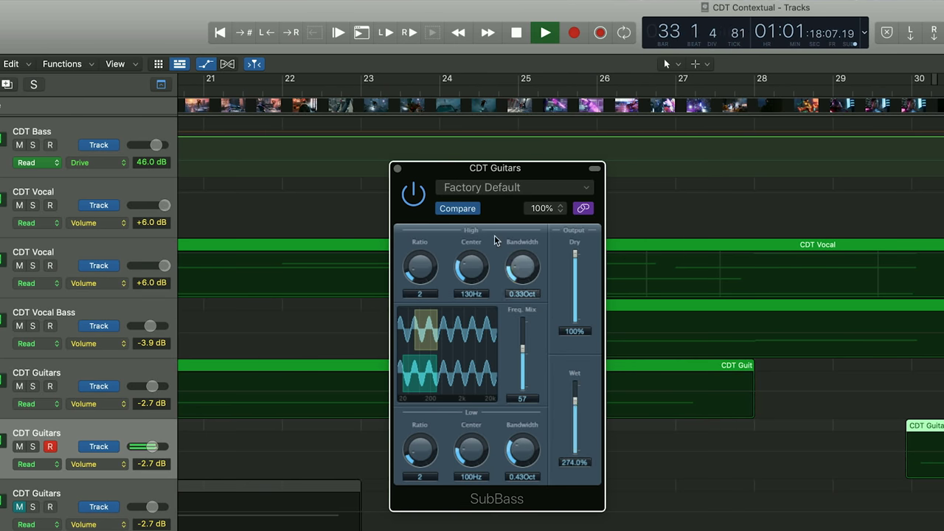
pyautogui.click(397, 168)
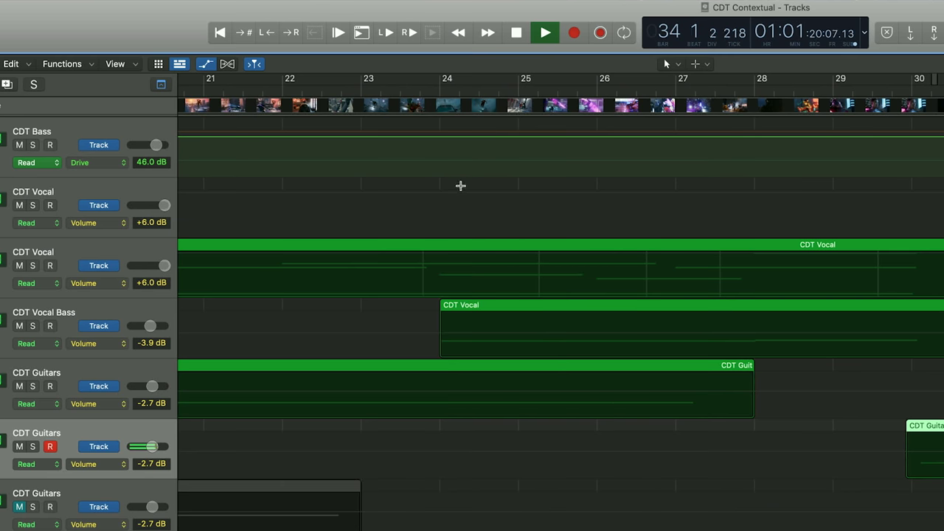
# Change the AUPitch pitch shift to -1200 cents and play from bar 30.
pyautogui.press('super+Left')
pyautogui.press('space')
pyautogui.press('v')
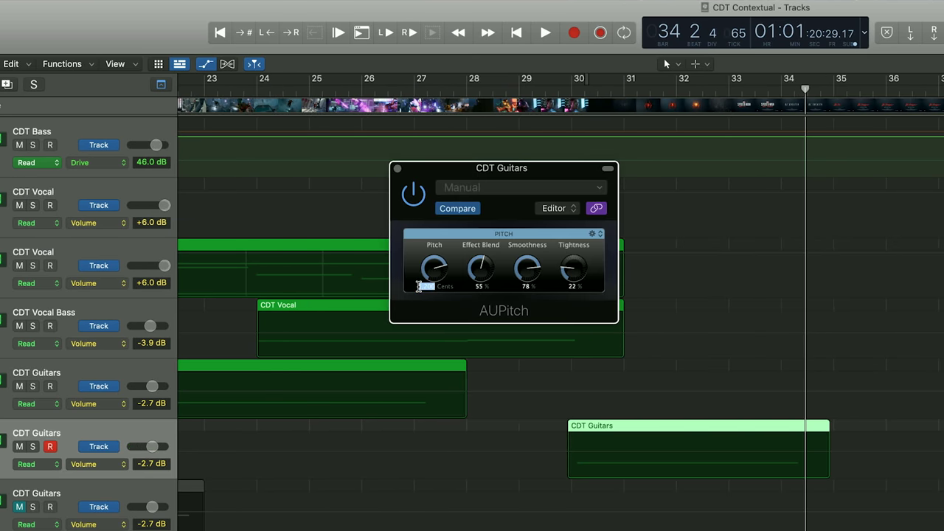
pyautogui.moveTo(435, 272); pyautogui.dragTo(434, 332)
pyautogui.click(569, 90)
pyautogui.press('space')
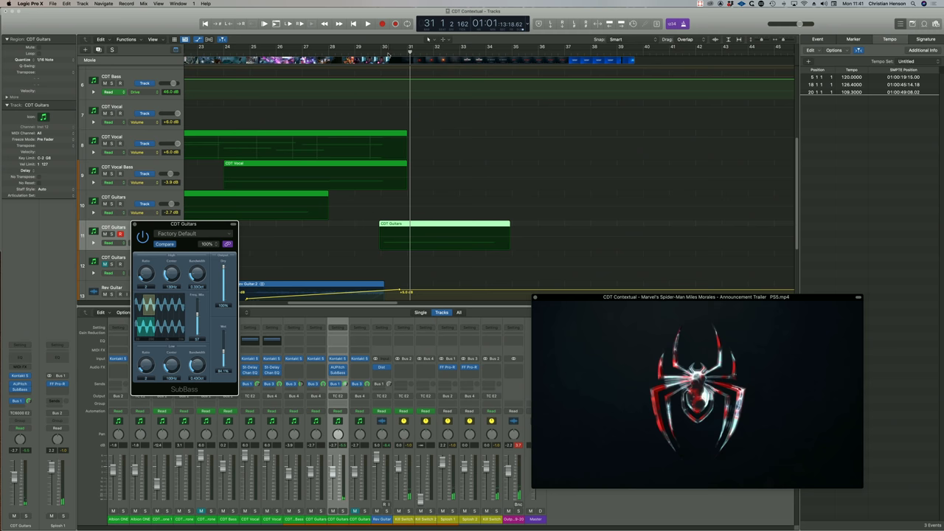
# Copy the Albion ONE region with its automation to around bar 29 on track 1.
pyautogui.press('space')
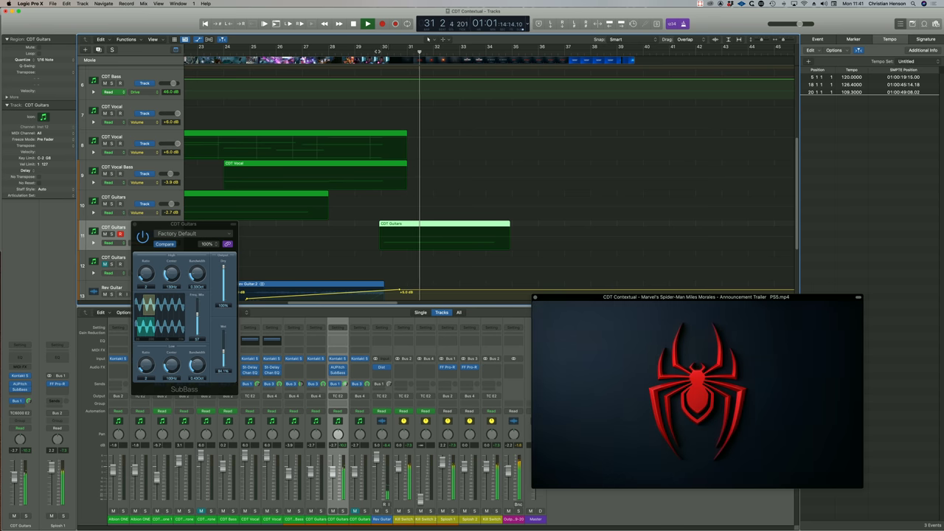
pyautogui.moveTo(183, 224); pyautogui.dragTo(260, 251)
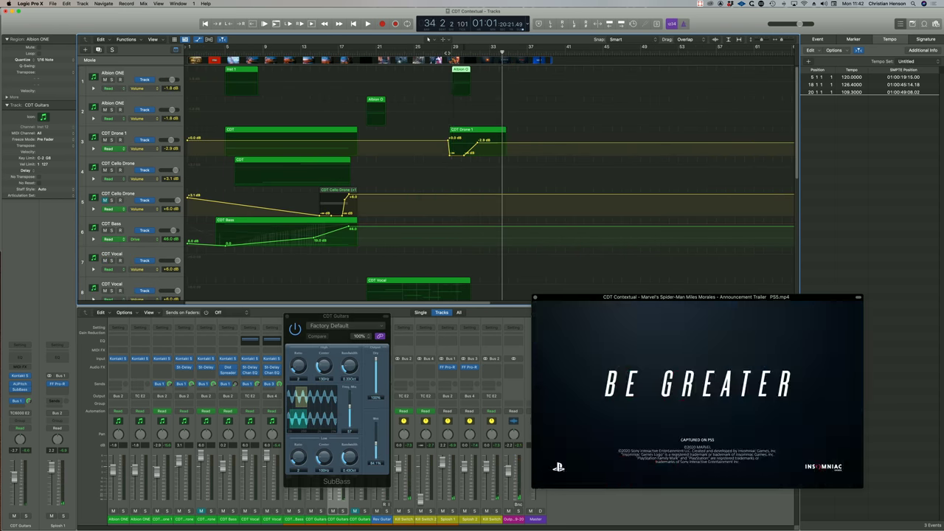
pyautogui.press('space')
pyautogui.press('super+Right')
pyautogui.press('super+Right')
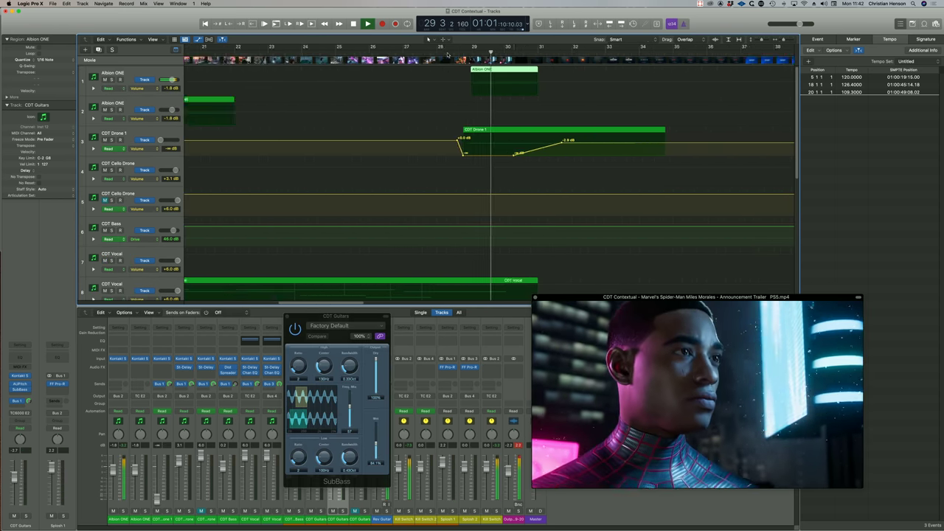
pyautogui.press('space')
pyautogui.moveTo(499, 70); pyautogui.dragTo(543, 70)
pyautogui.press('space')
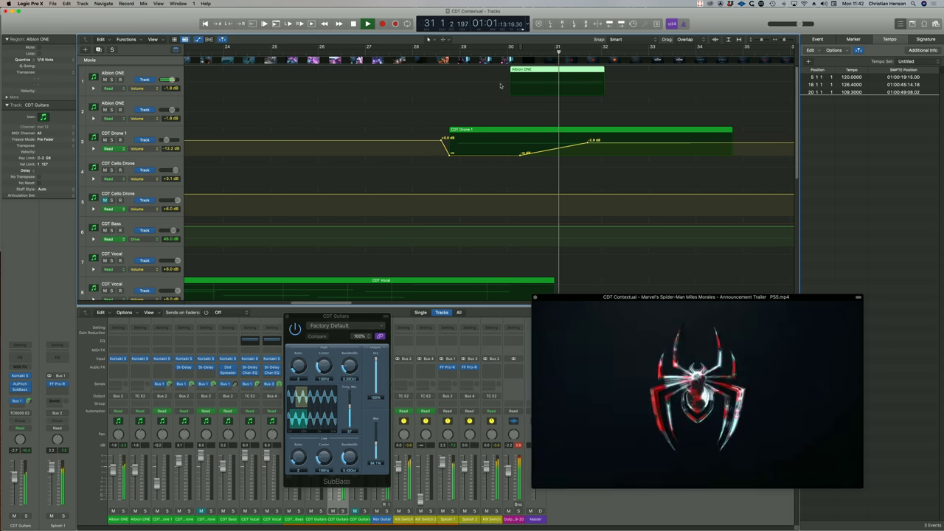
# Draw a volume dip on Albion ONE's automation near bar 30.
pyautogui.moveTo(590, 80); pyautogui.dragTo(592, 88)
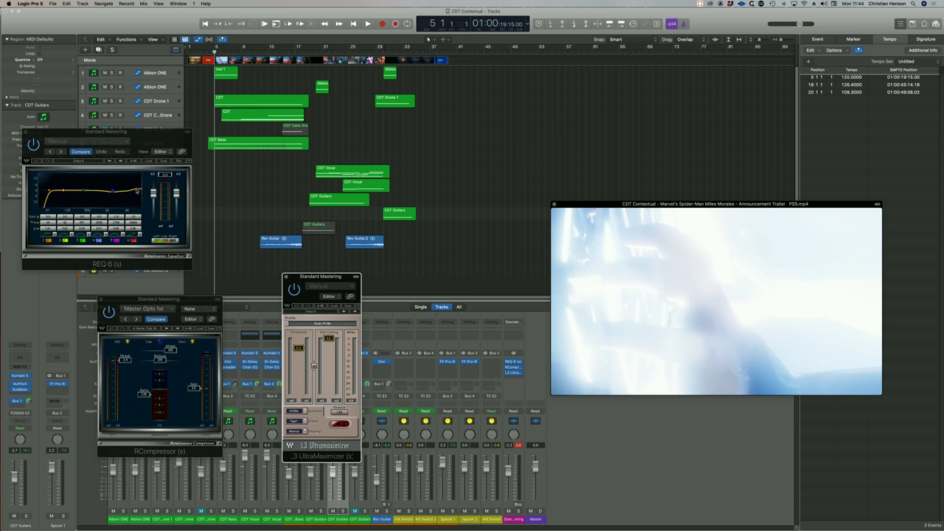
# Raise the high band of the REQ 6 mastering EQ on the output.
pyautogui.moveTo(137, 190); pyautogui.dragTo(135, 189)
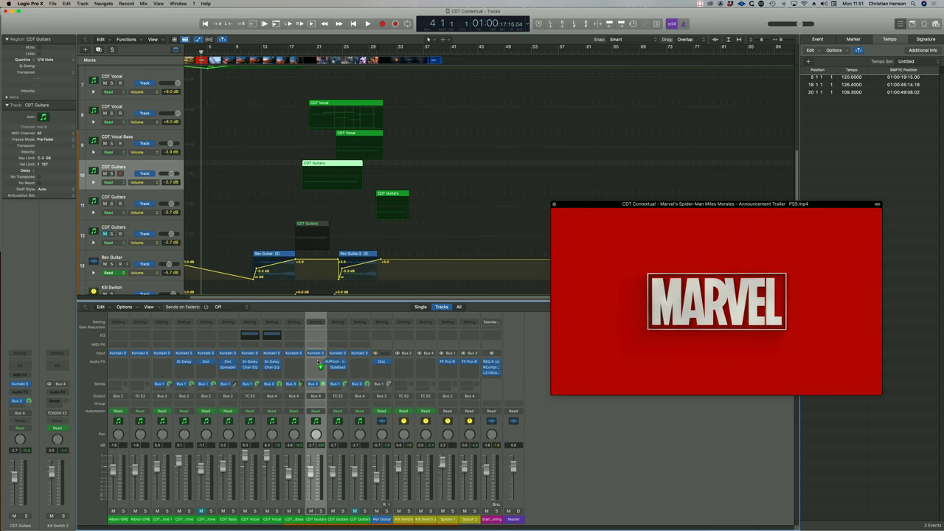
# Copy the AUPitch plug-in onto the other CDT Guitars channel's Audio FX slot.
pyautogui.moveTo(319, 367); pyautogui.dragTo(317, 362)
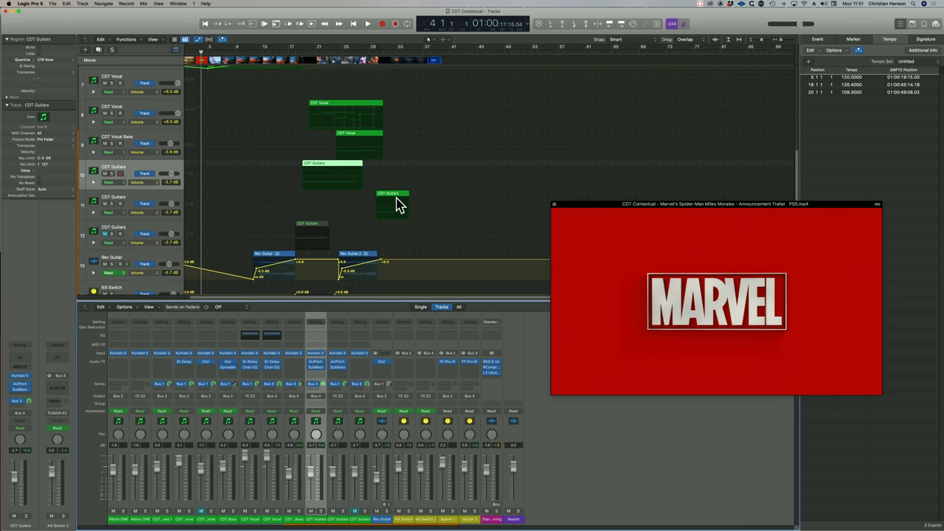